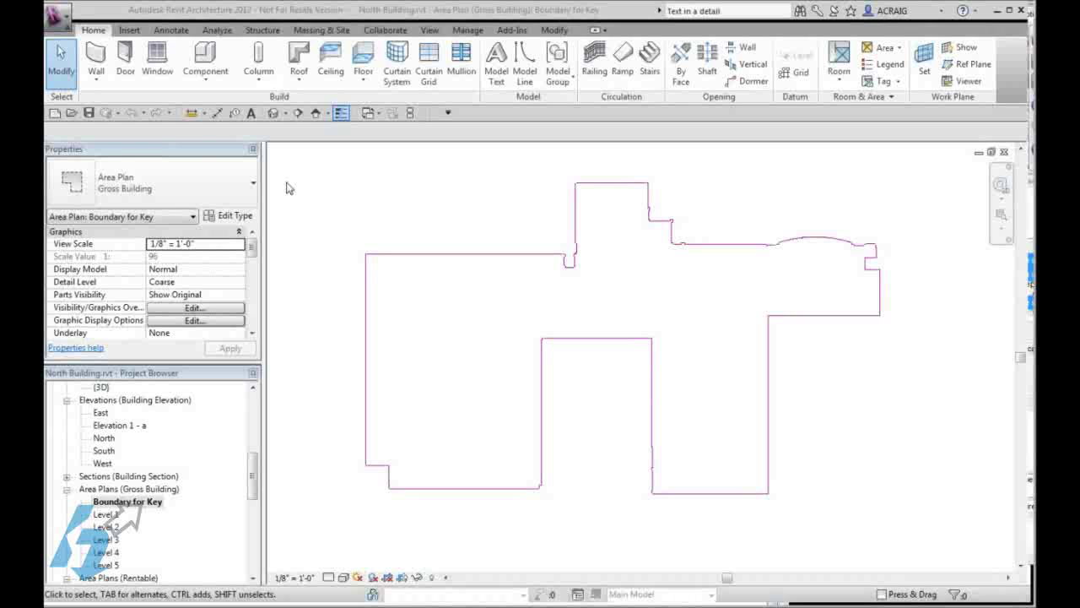
- Export the current view as a DWG file into the Creating a Building Key folder
left_click(59, 17)
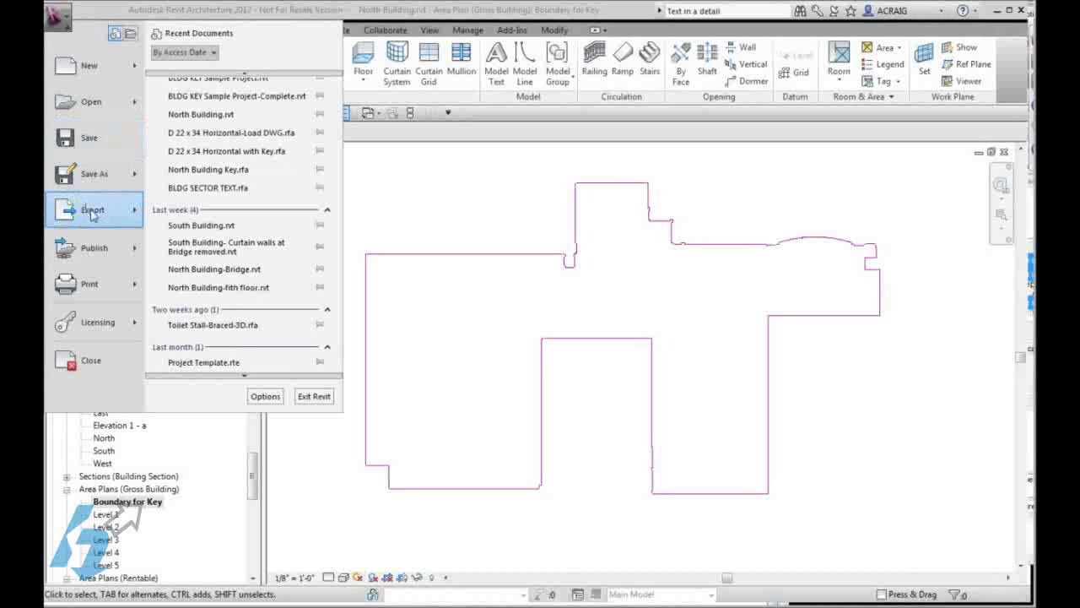
mouse_move(88, 210)
mouse_move(206, 72)
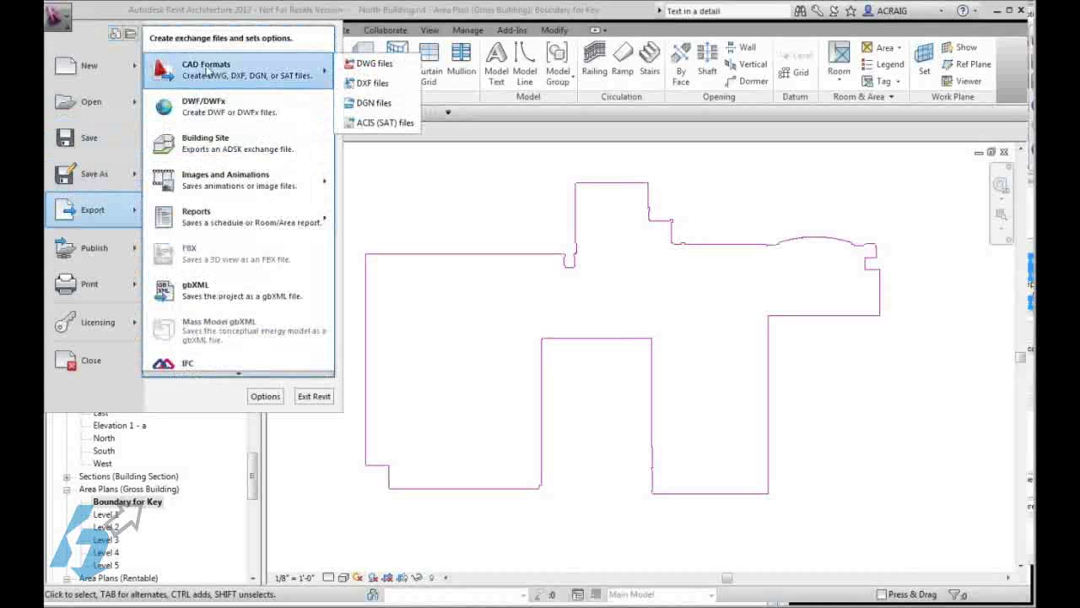
left_click(363, 68)
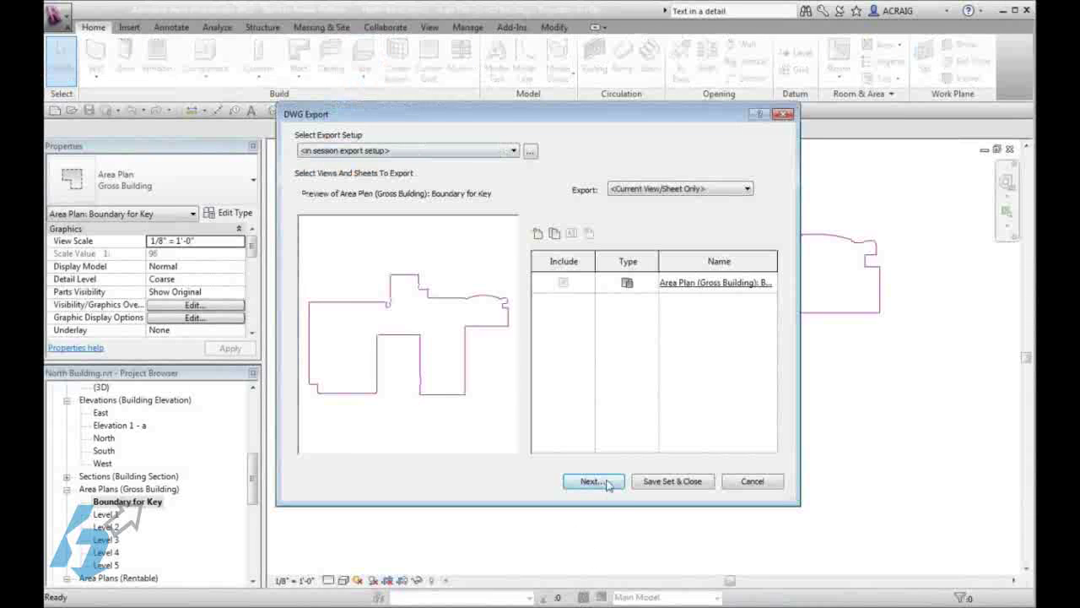
left_click(593, 481)
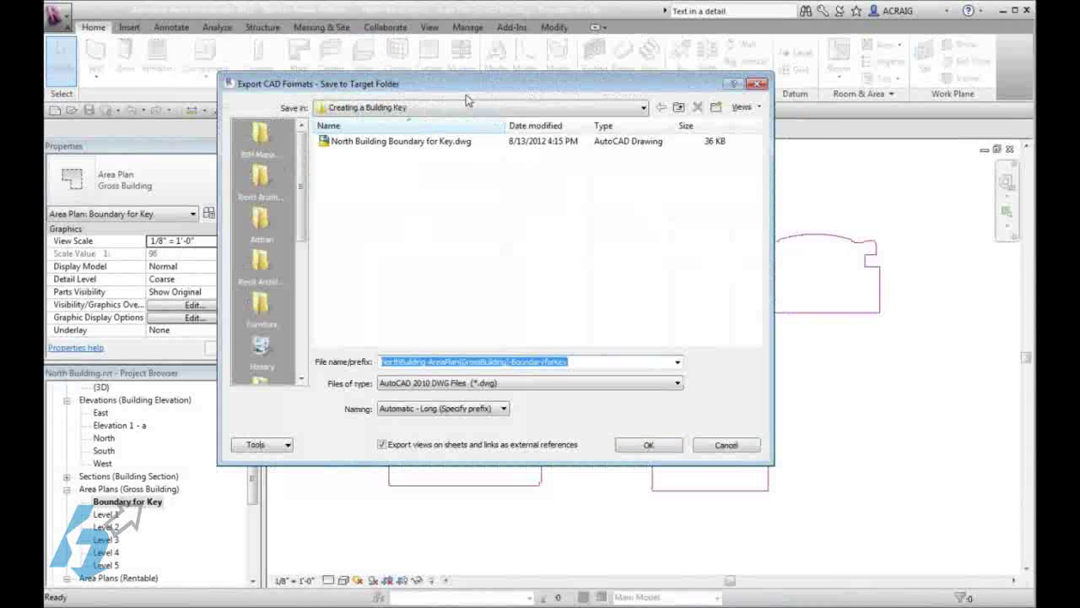
left_click(646, 446)
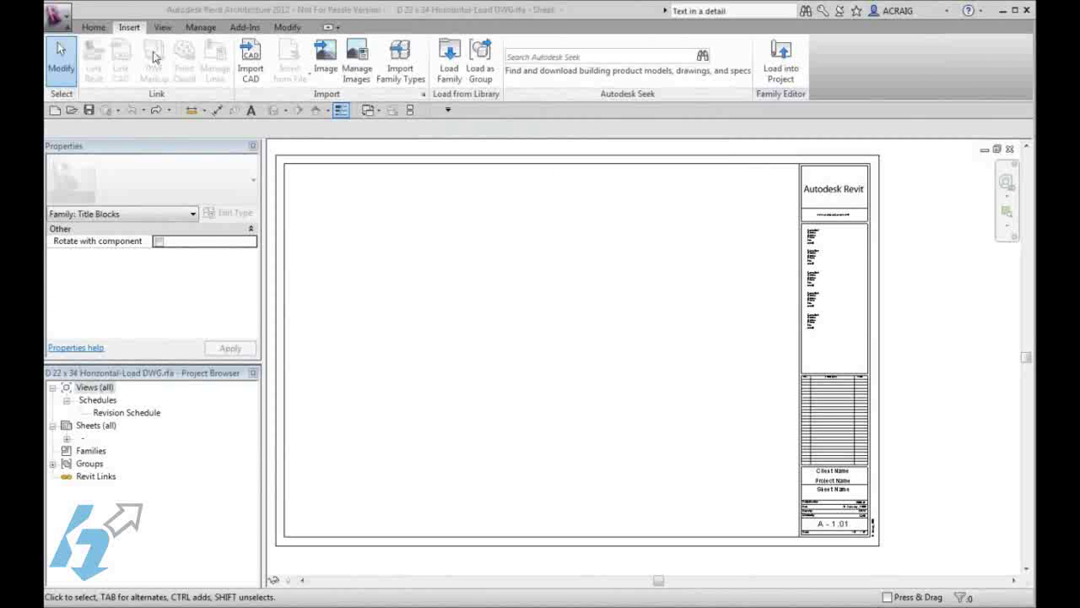
- Import North Building Boundary for Key.dwg from its model space into the title block family
left_click(249, 68)
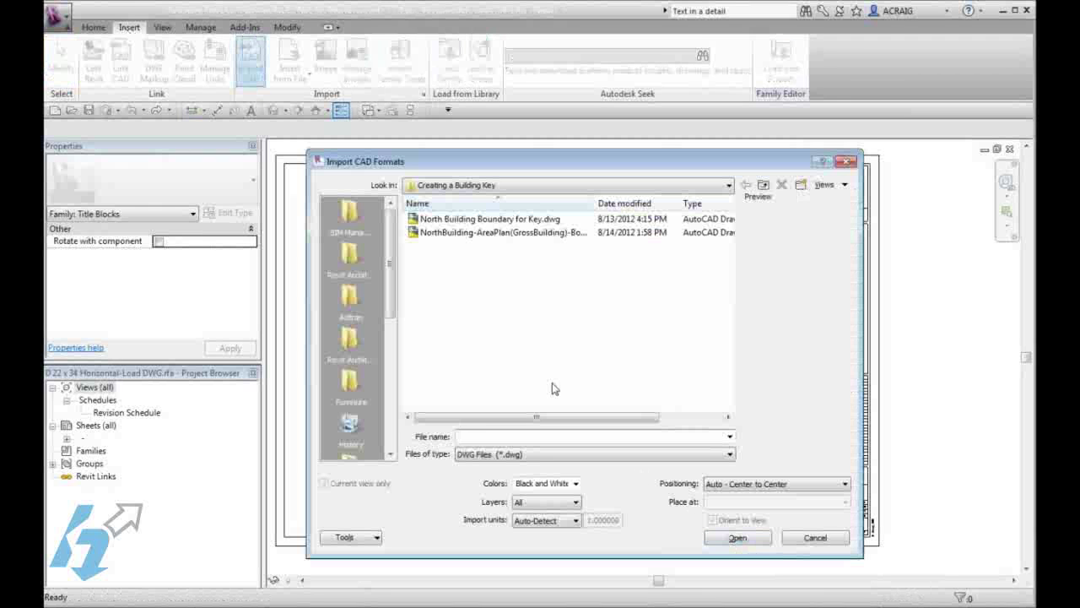
left_click(447, 224)
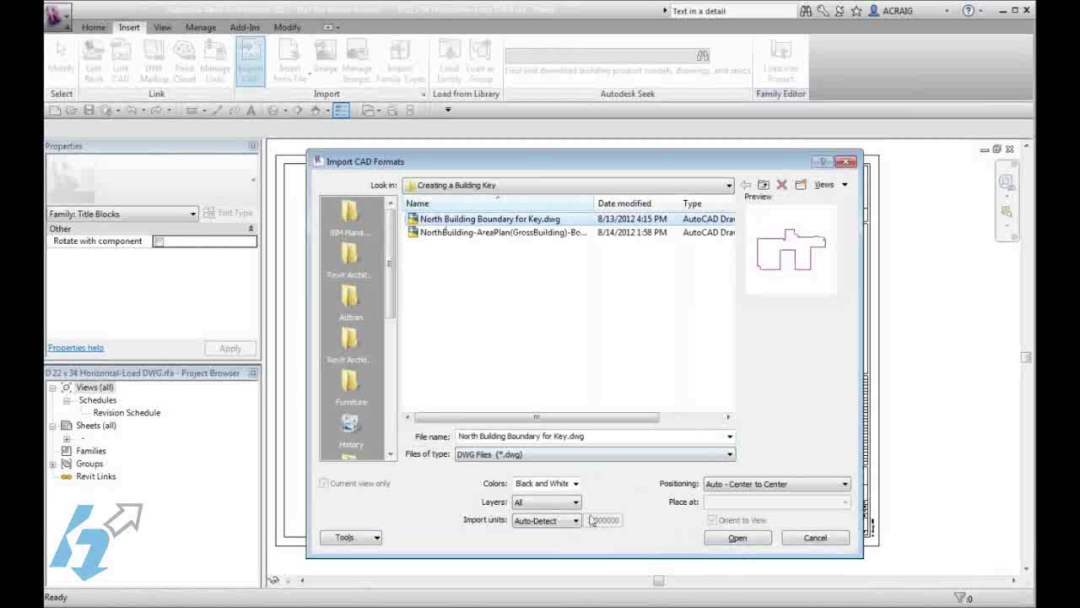
left_click(736, 538)
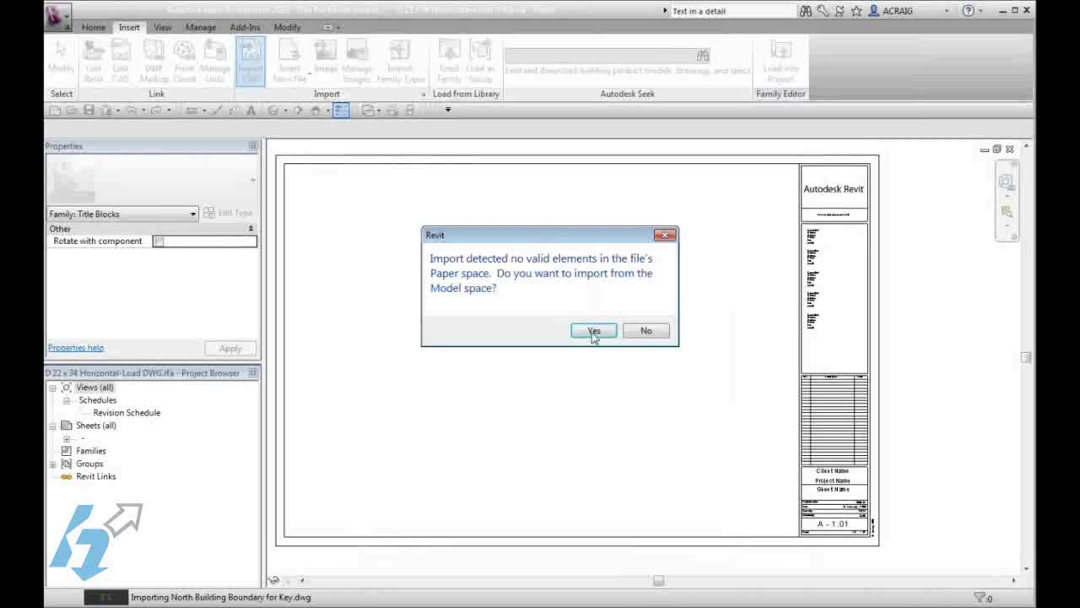
left_click(595, 330)
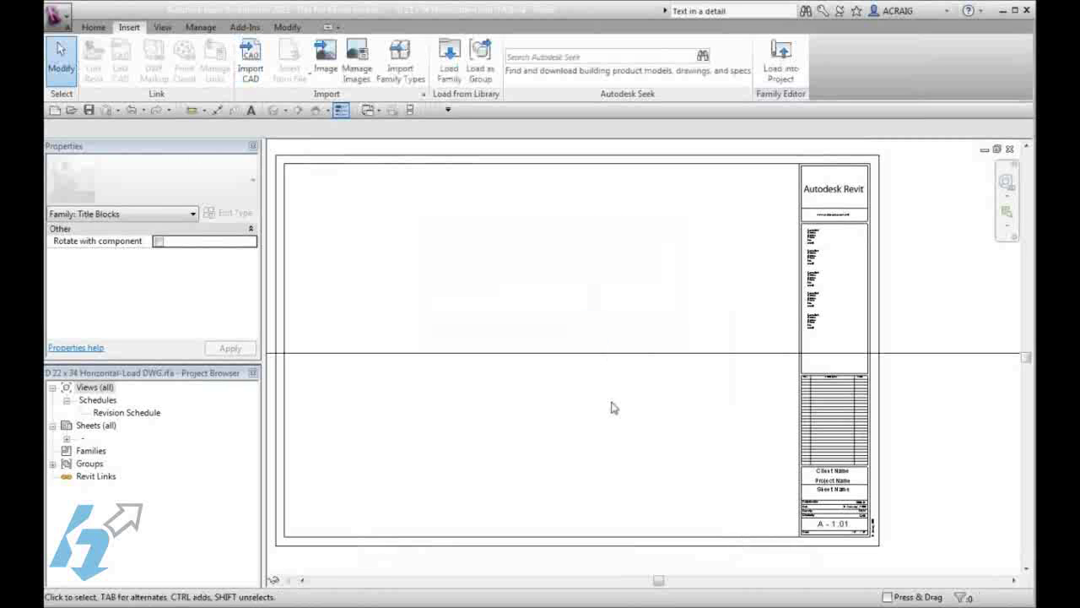
- Select the imported boundary and reduce its type Scale Factor so it fits on the sheet
scroll(615, 409, "down", 2)
scroll(620, 418, "down", 8)
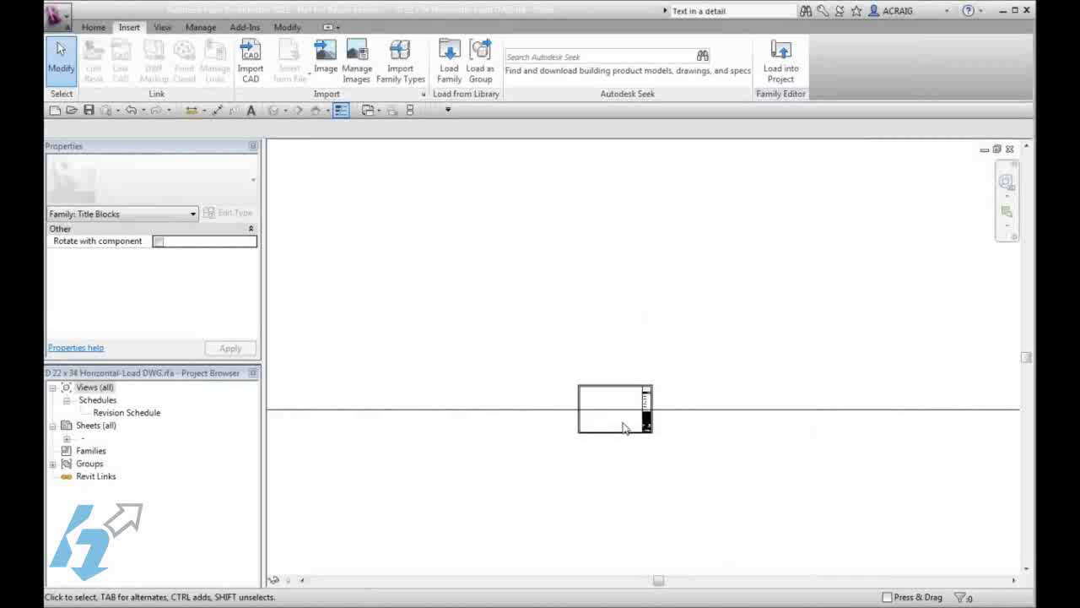
scroll(629, 439, "down", 2)
mouse_move(649, 460)
middle_mouse_down()
mouse_move(685, 456)
mouse_move(742, 324)
mouse_move(731, 311)
middle_mouse_up()
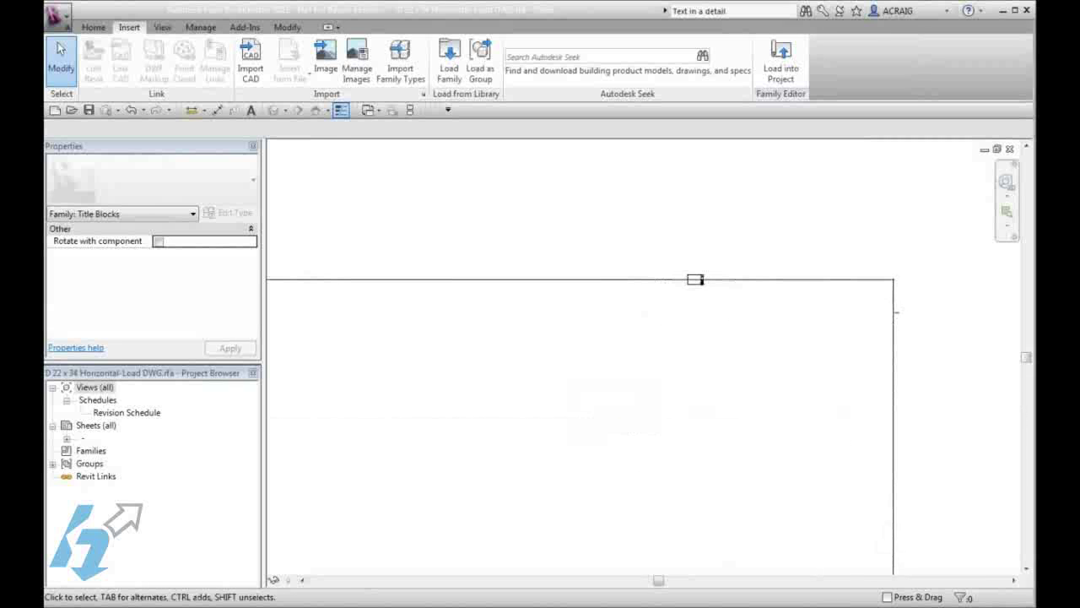
left_click(662, 278)
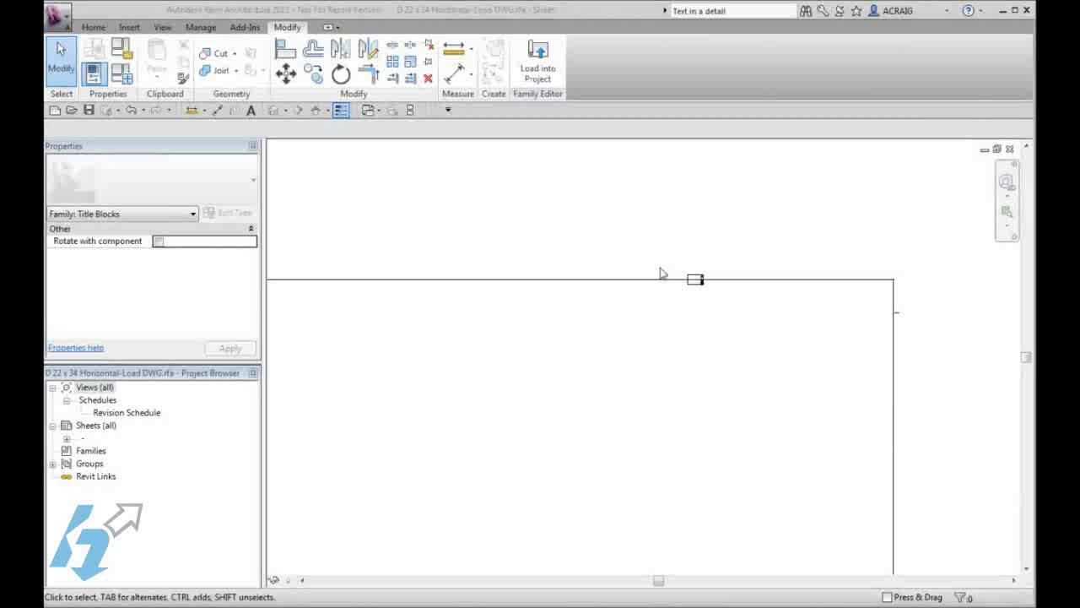
left_click(743, 284)
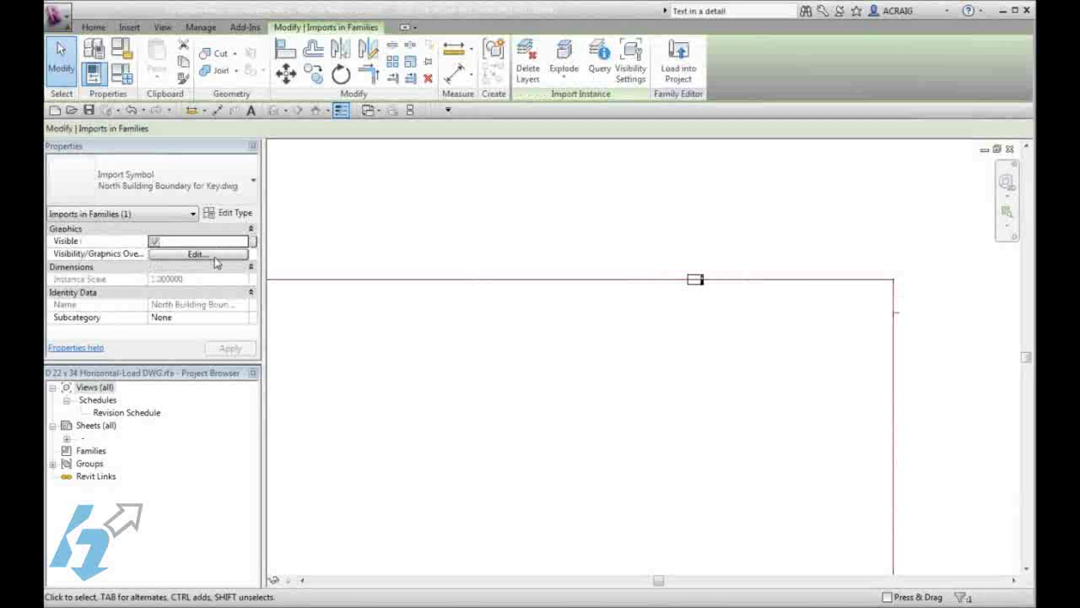
left_click(226, 213)
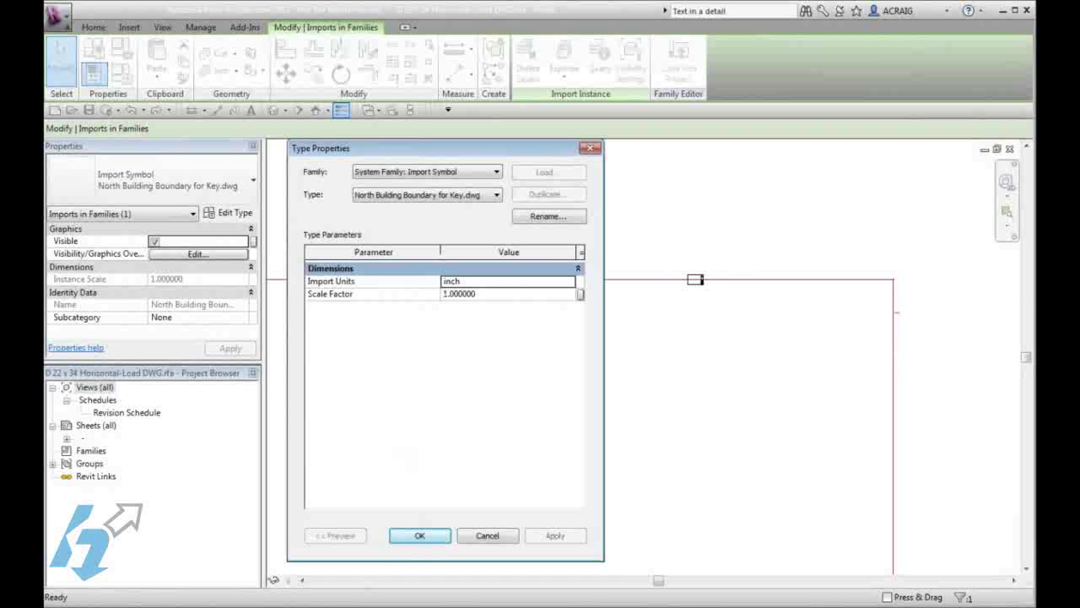
key("Return")
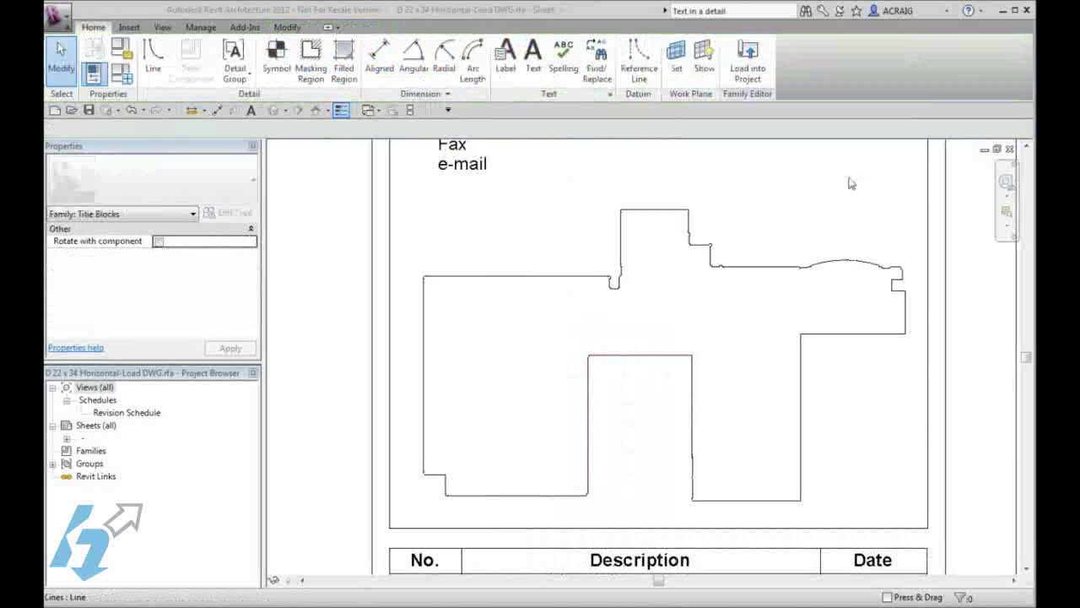
- Draw horizontal dividers across the central wing and a vertical divider at the right wing's corner
left_click(152, 57)
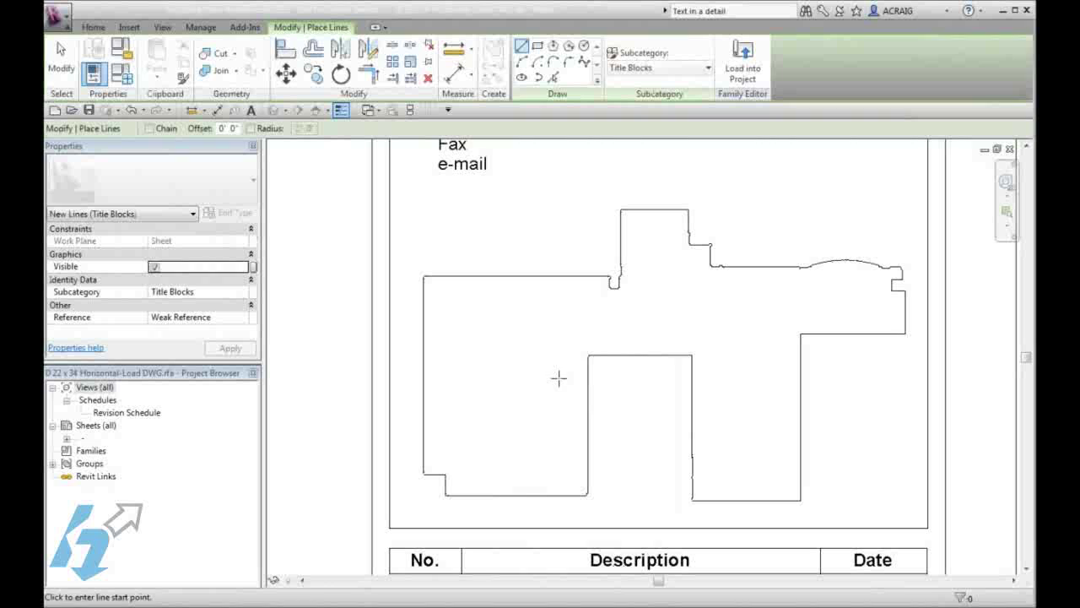
left_click(590, 354)
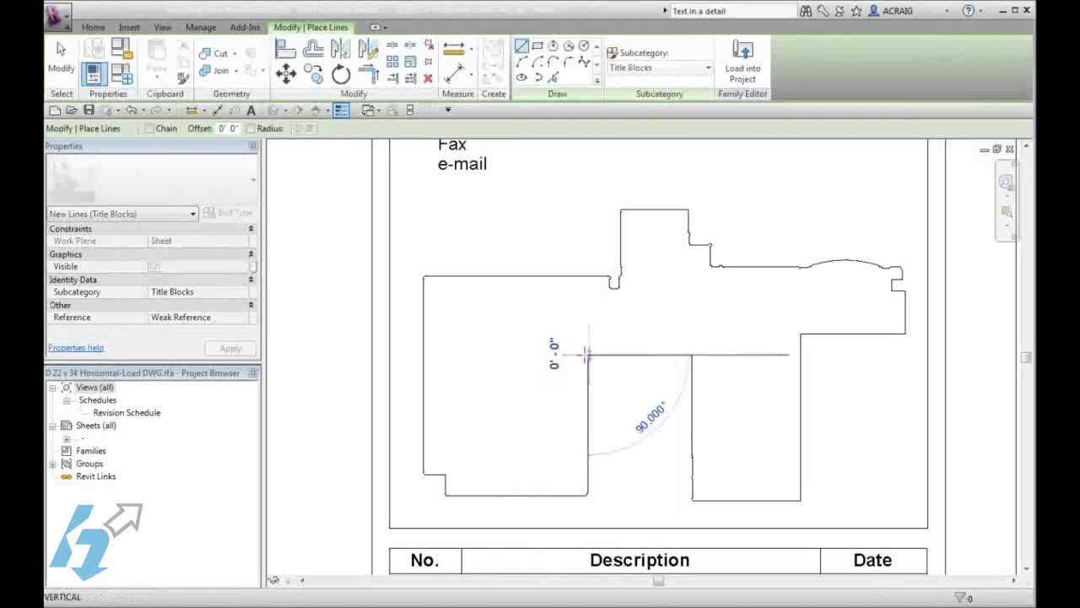
left_click(423, 353)
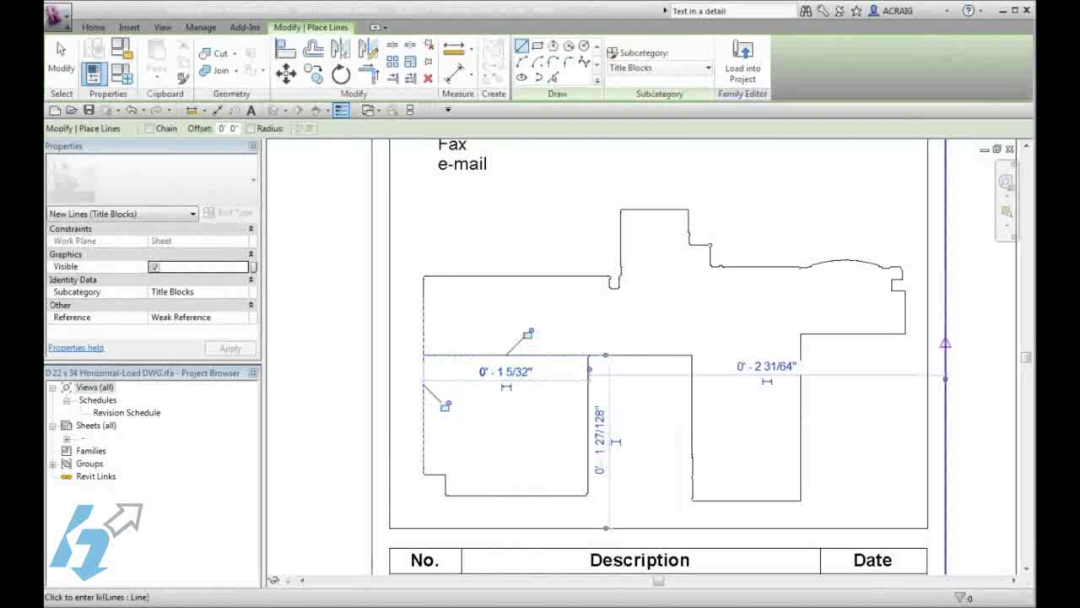
left_click(590, 354)
left_click(692, 355)
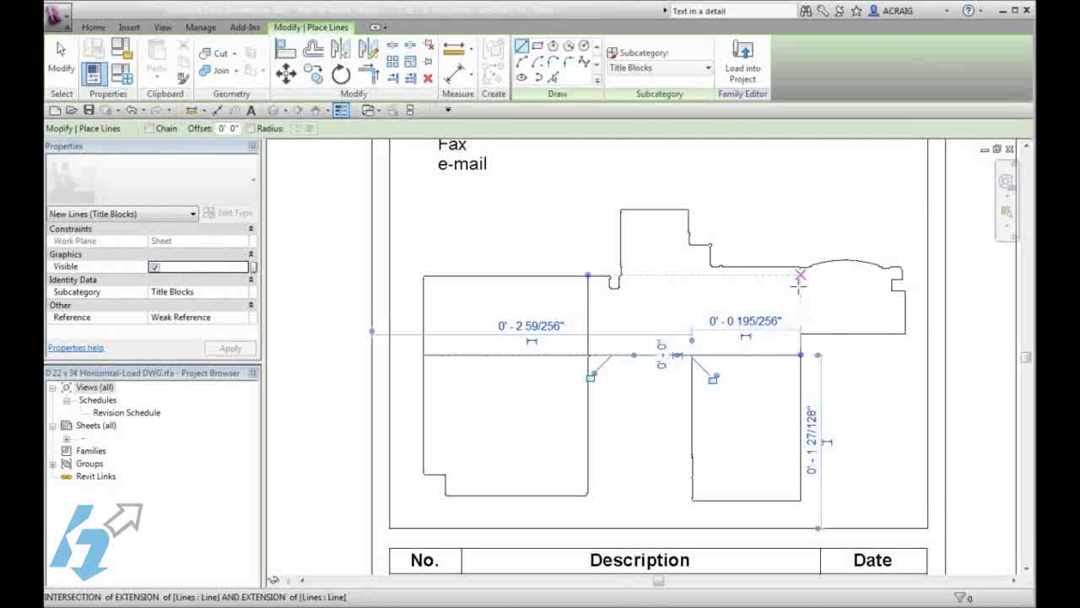
left_click(801, 354)
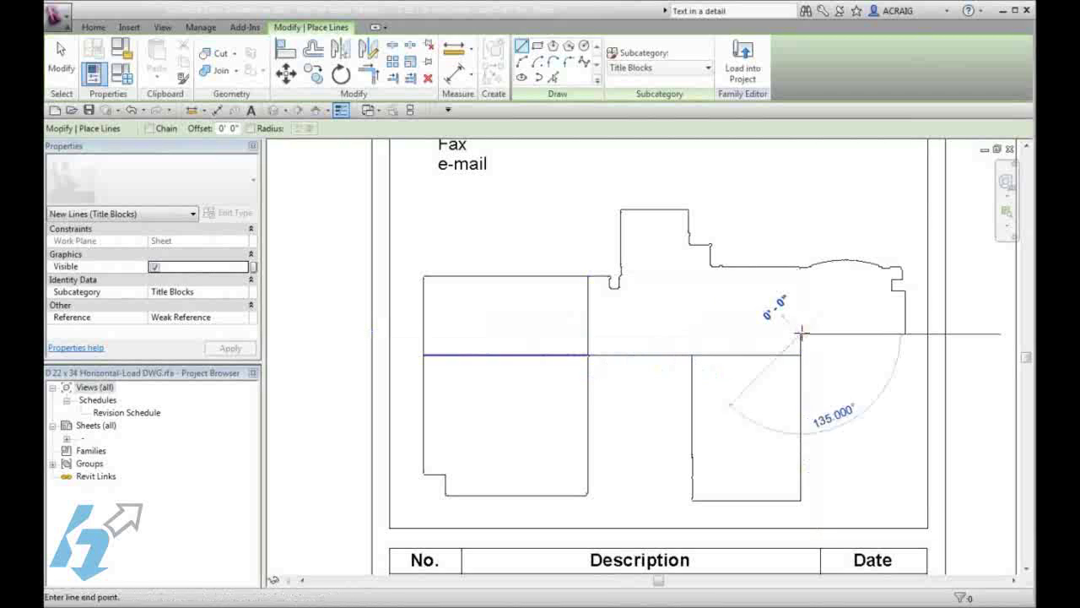
left_click(801, 266)
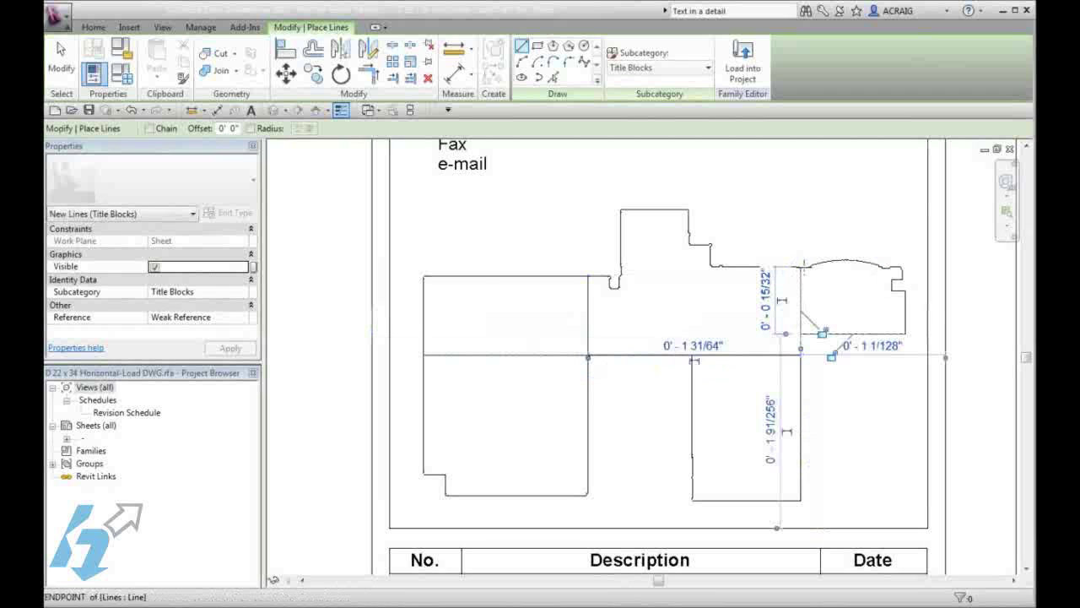
left_click(61, 66)
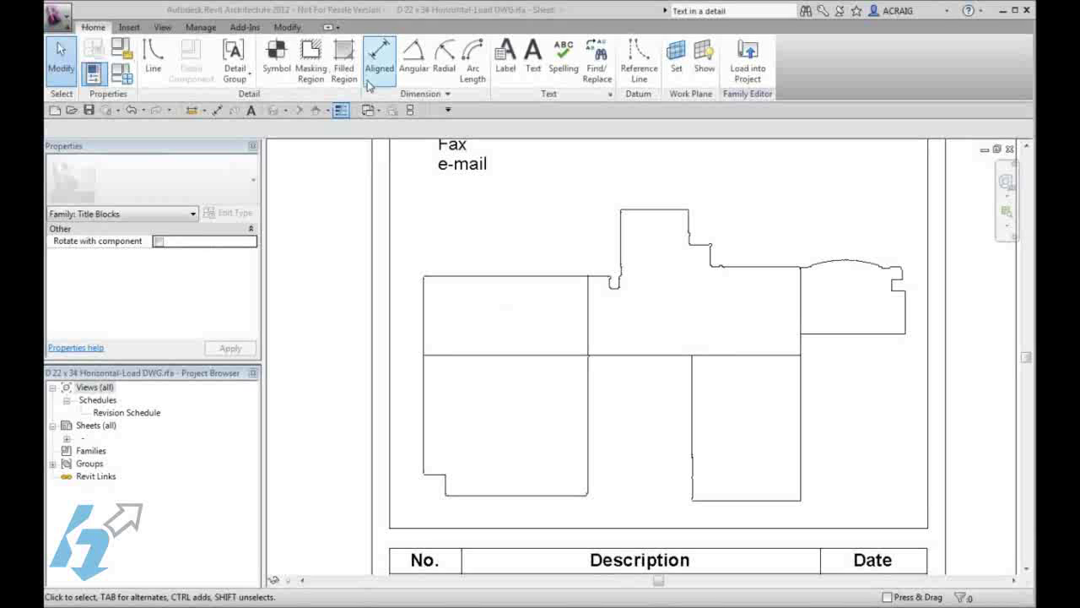
- Duplicate the filled region type as 'Solid Fill' with its cut fill pattern set to Solid fill
left_click(351, 59)
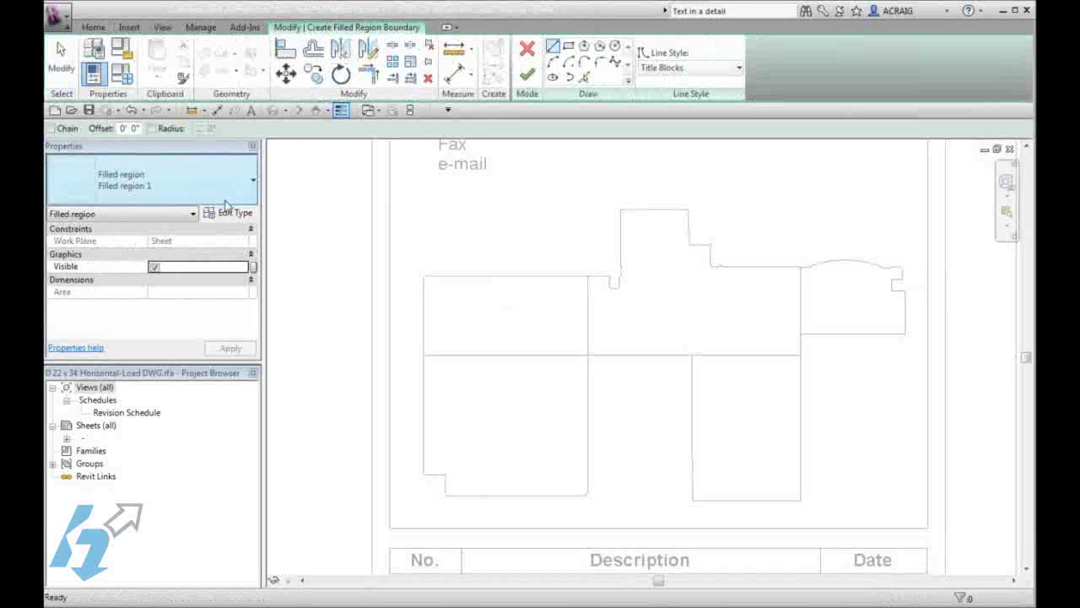
left_click(230, 212)
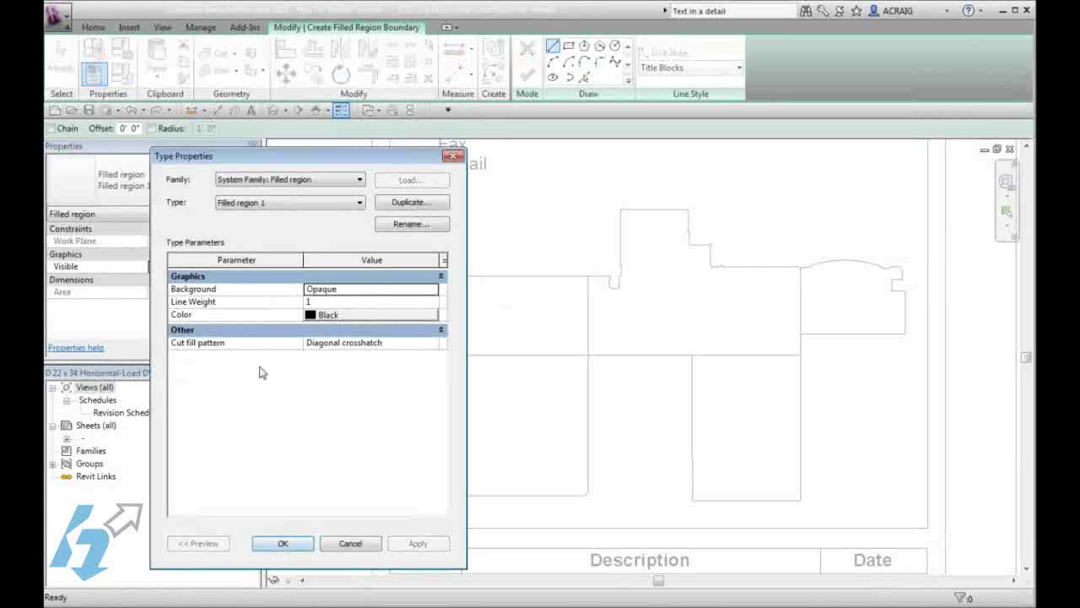
left_click(405, 205)
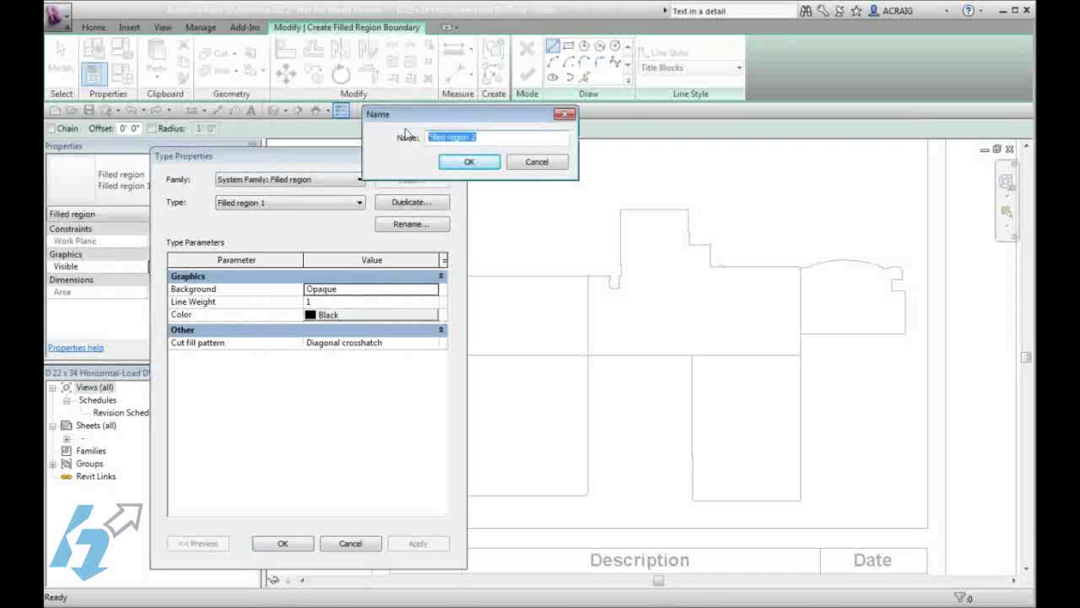
type("Solid Fill")
left_click(469, 161)
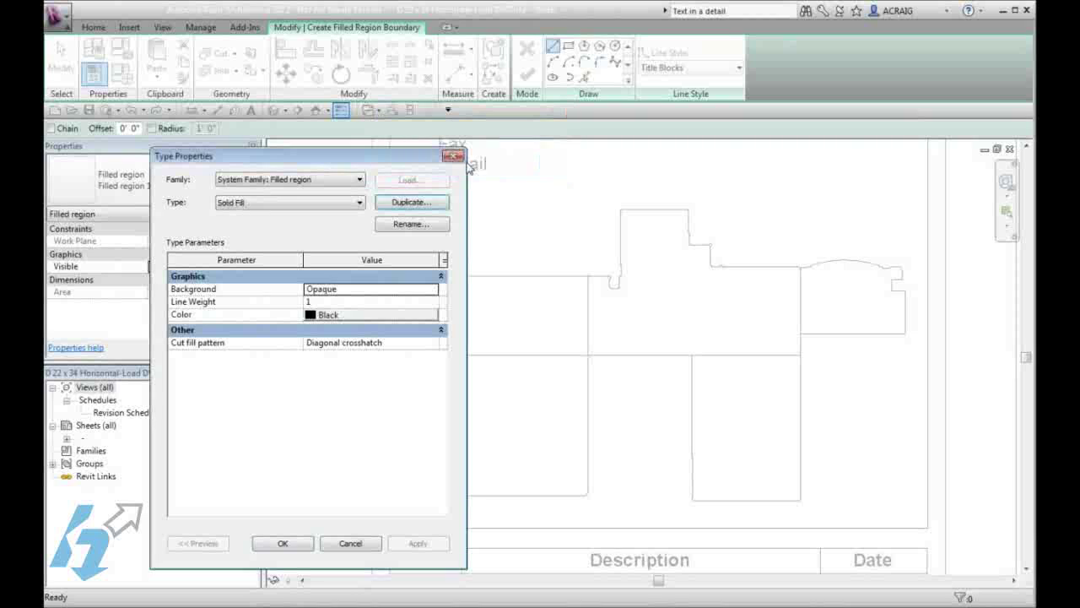
left_click(404, 345)
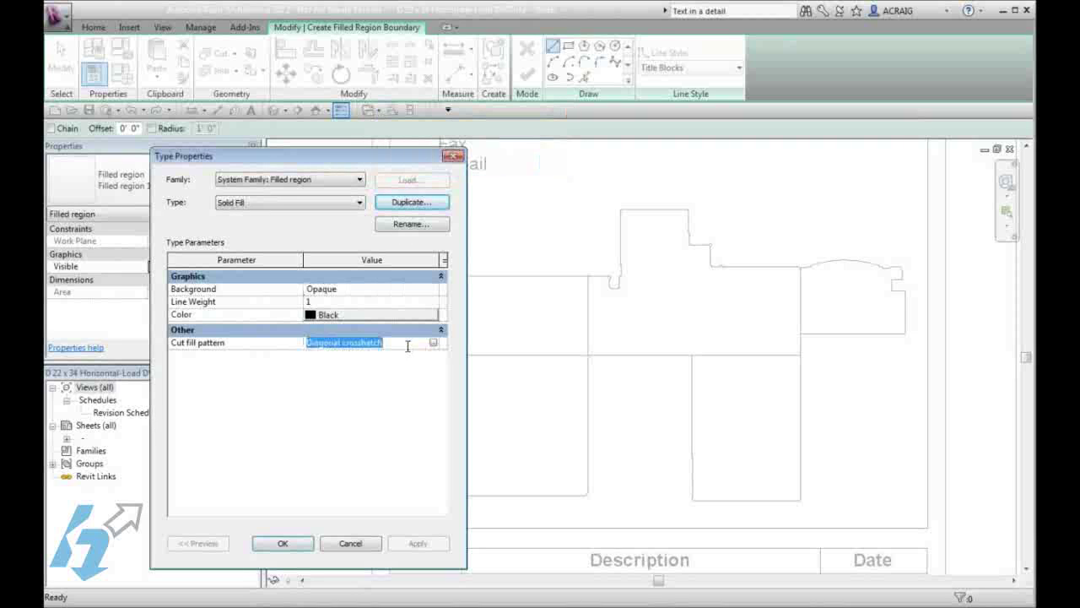
left_click(433, 344)
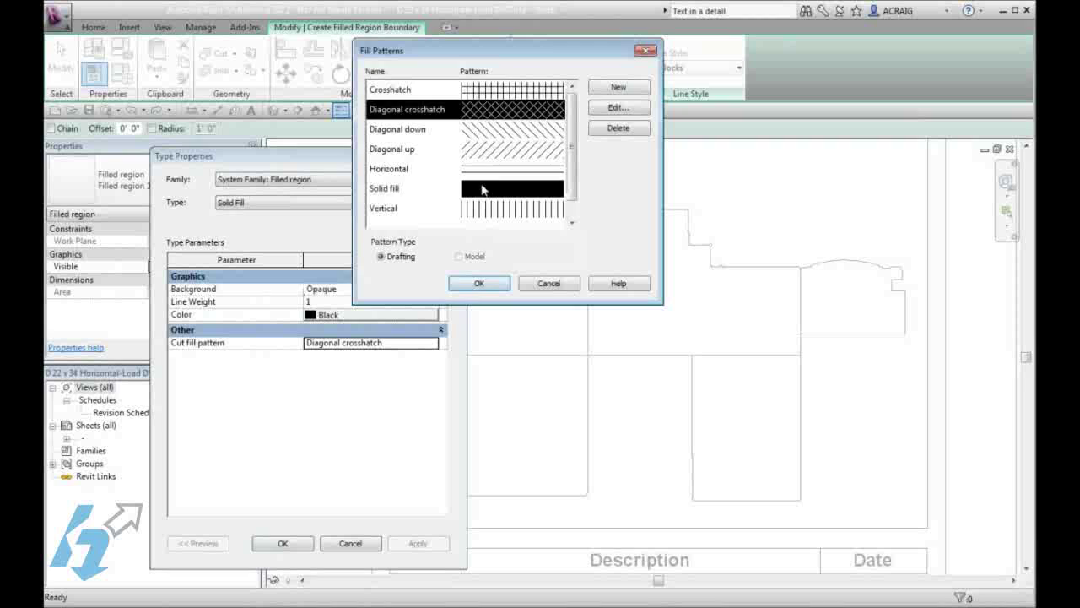
left_click(486, 188)
left_click(477, 283)
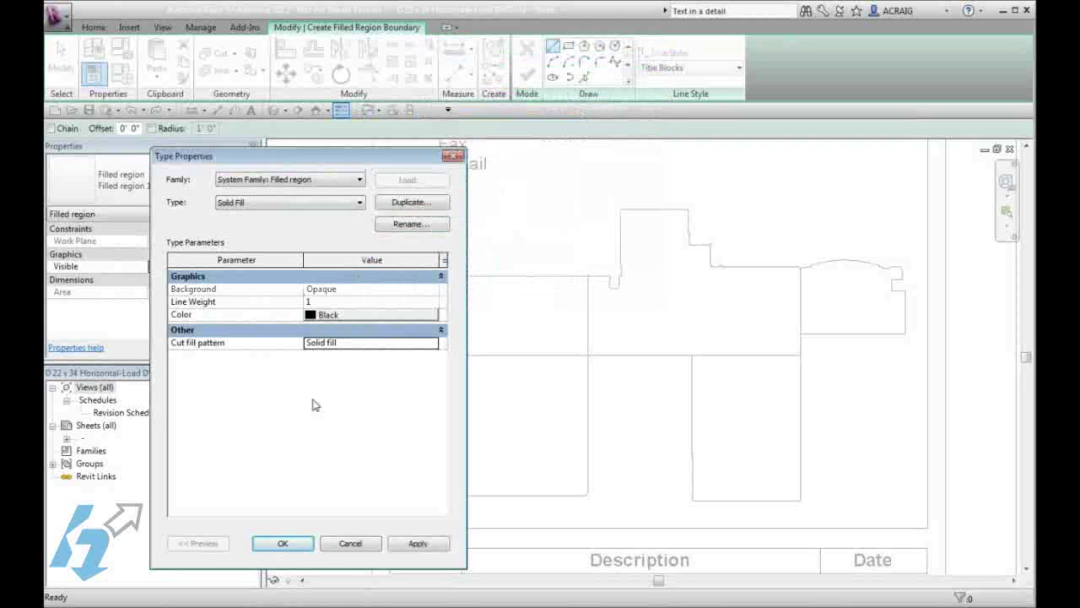
left_click(282, 544)
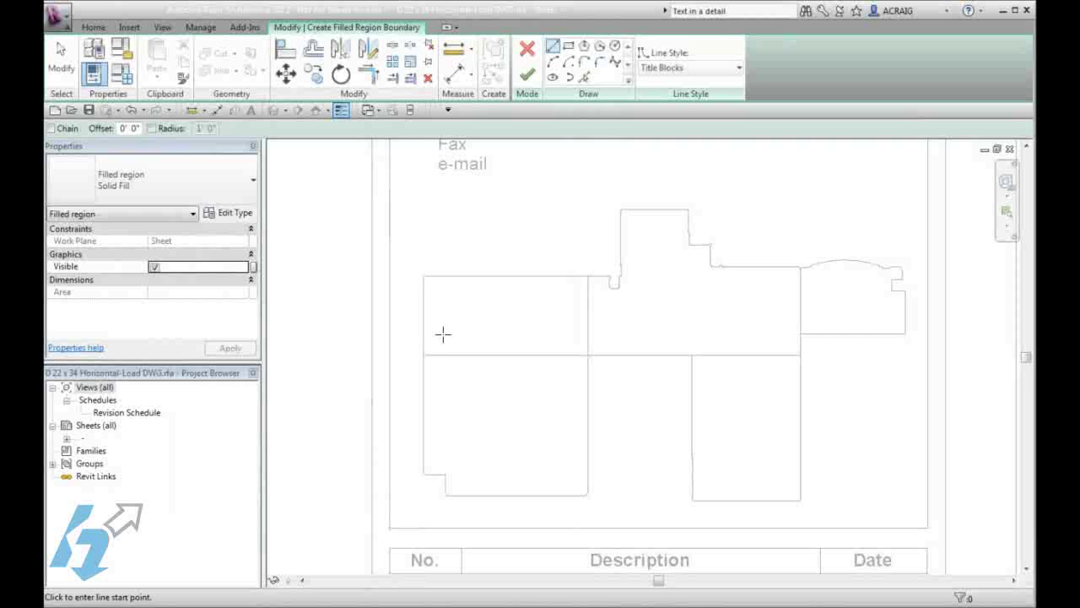
- Pick the upper-left sector's top, left, middle and right edges as region boundary lines
left_click(584, 77)
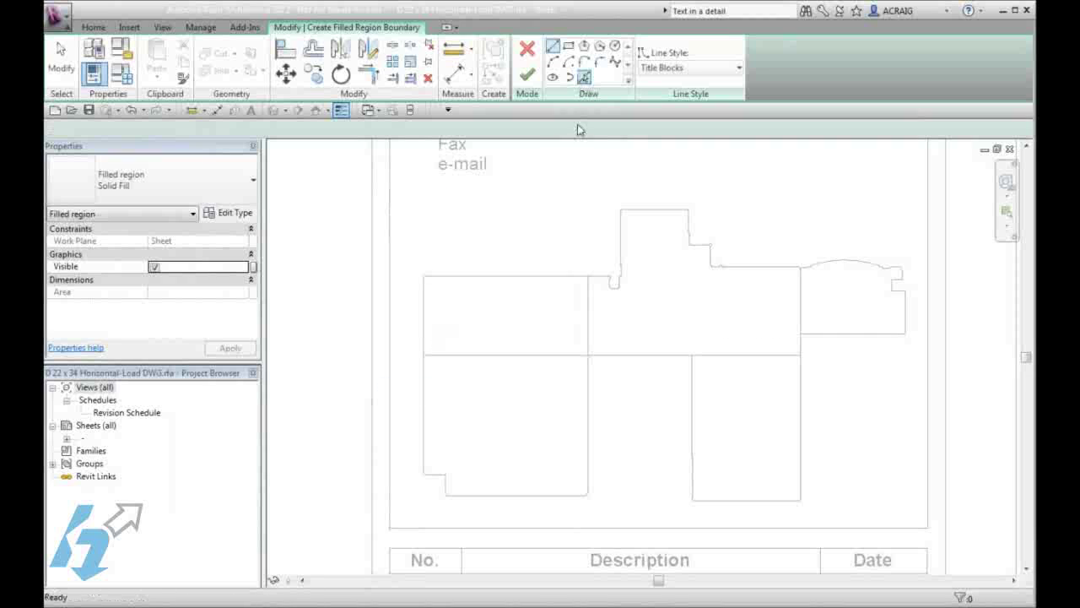
left_click(520, 278)
left_click(424, 325)
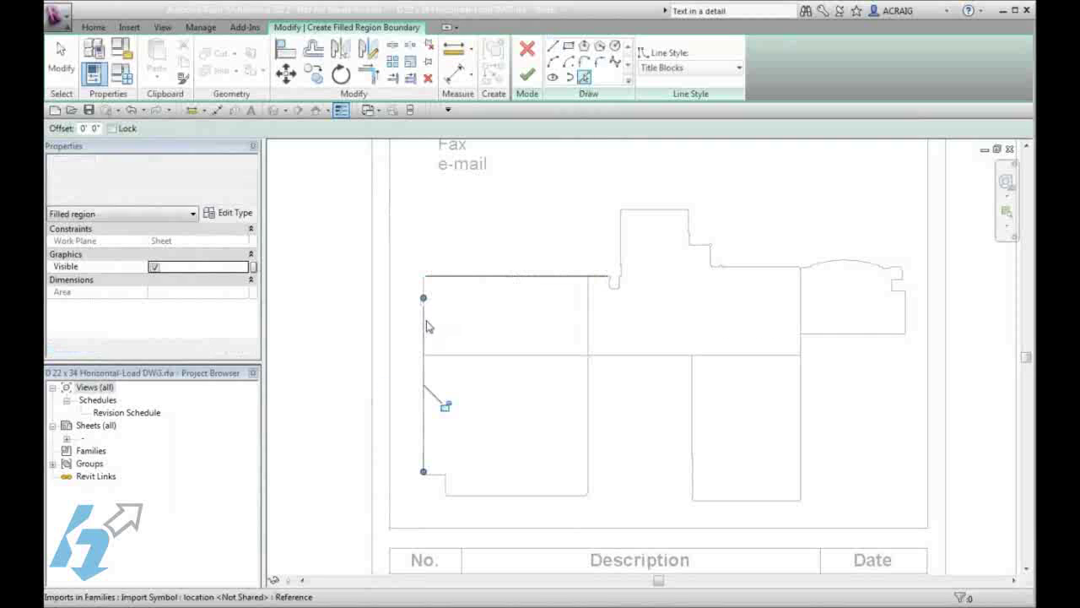
left_click(462, 355)
left_click(591, 319)
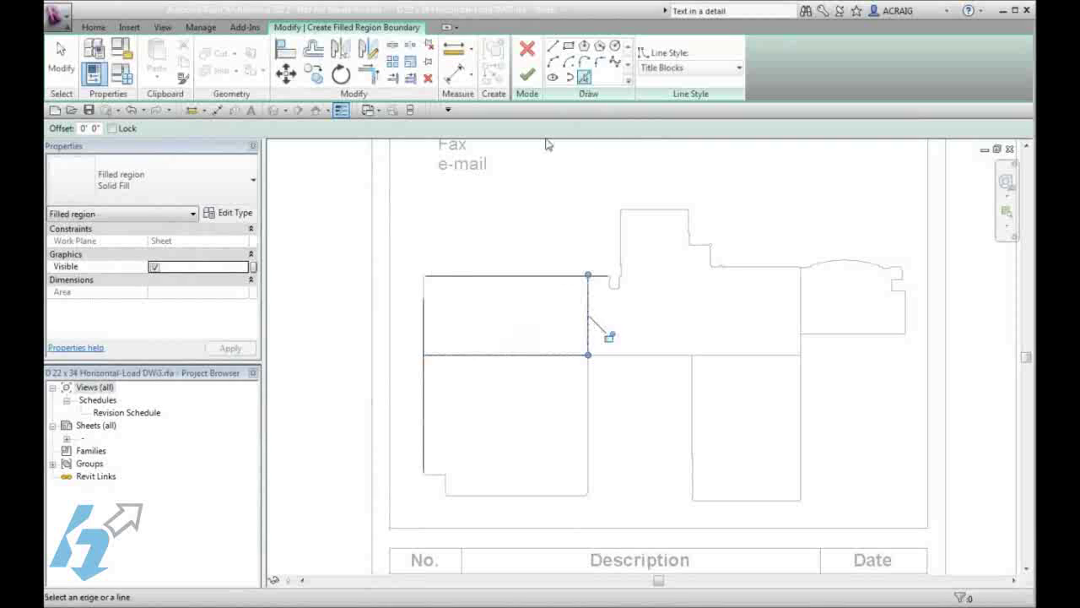
- Trim the boundary lines into closed corners and finish the solid filled region
left_click(368, 74)
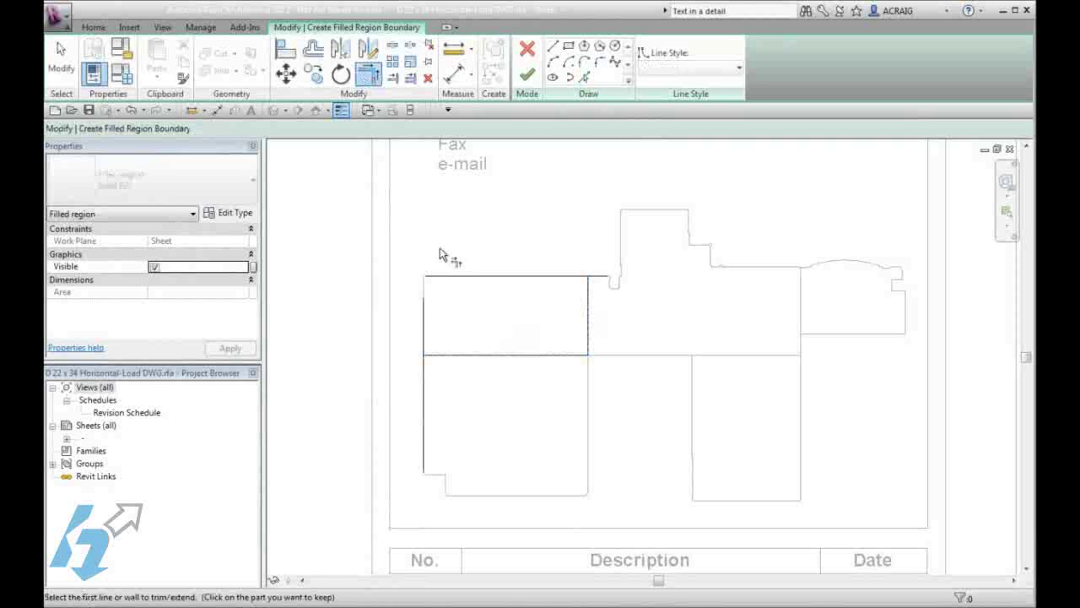
left_click(456, 277)
left_click(425, 320)
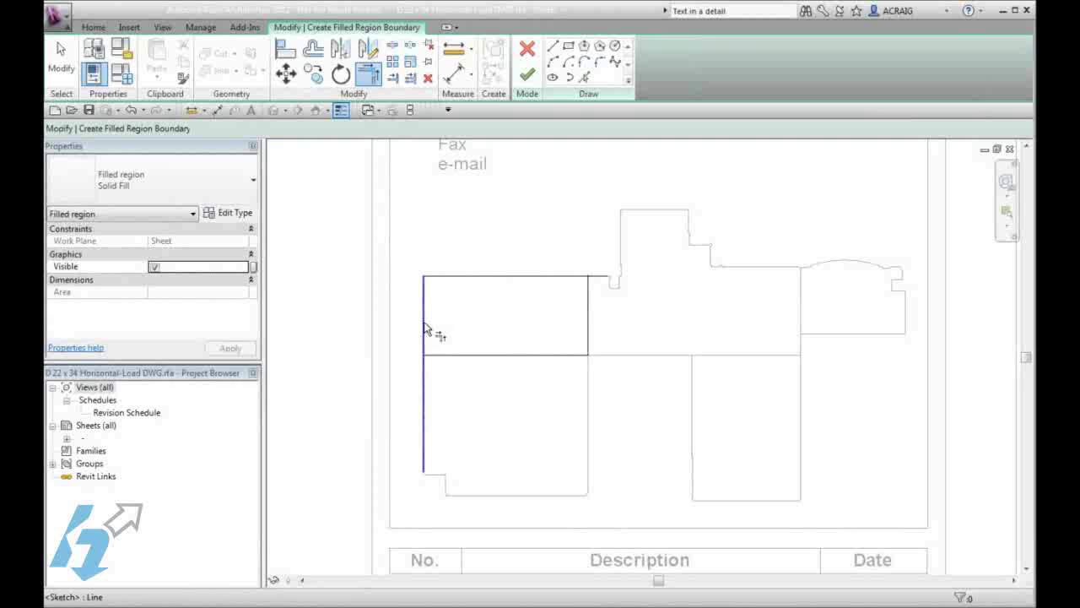
left_click(424, 329)
left_click(463, 355)
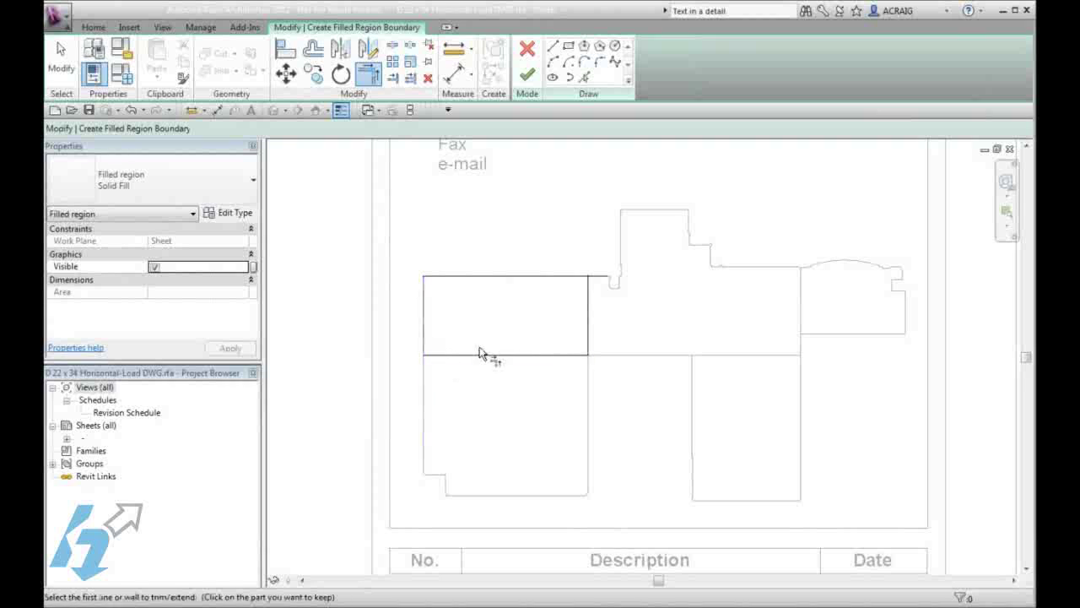
left_click(588, 329)
left_click(567, 279)
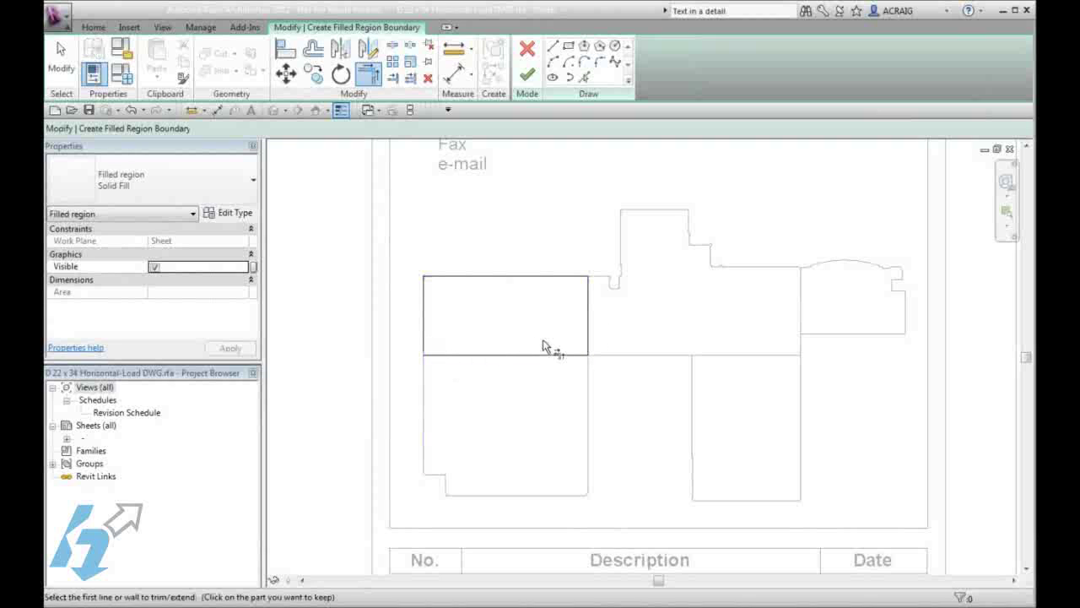
left_click(527, 74)
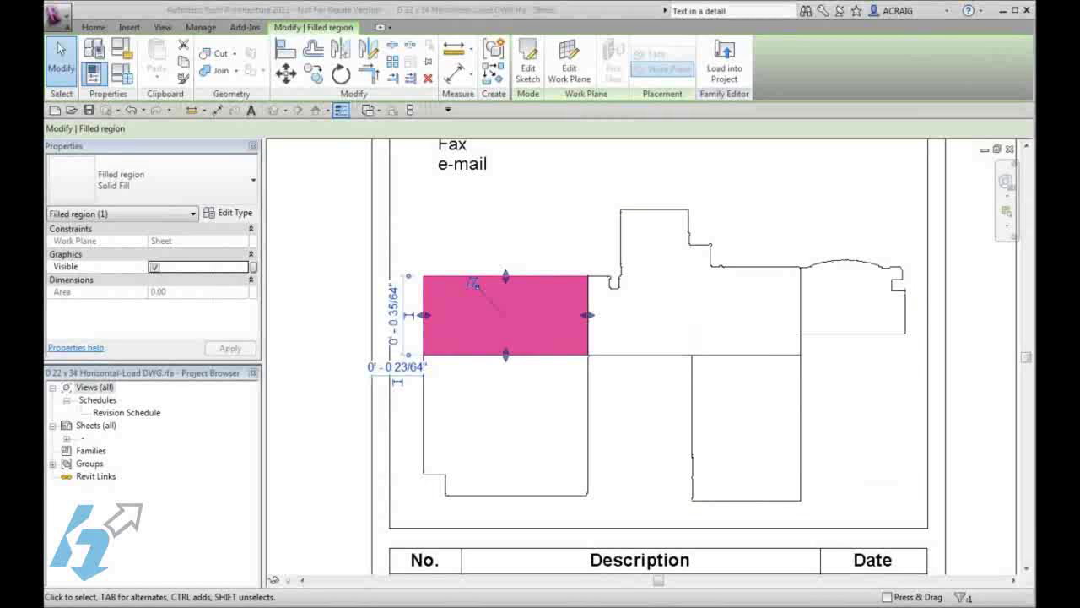
key("Escape")
scroll(554, 319, "down", 2)
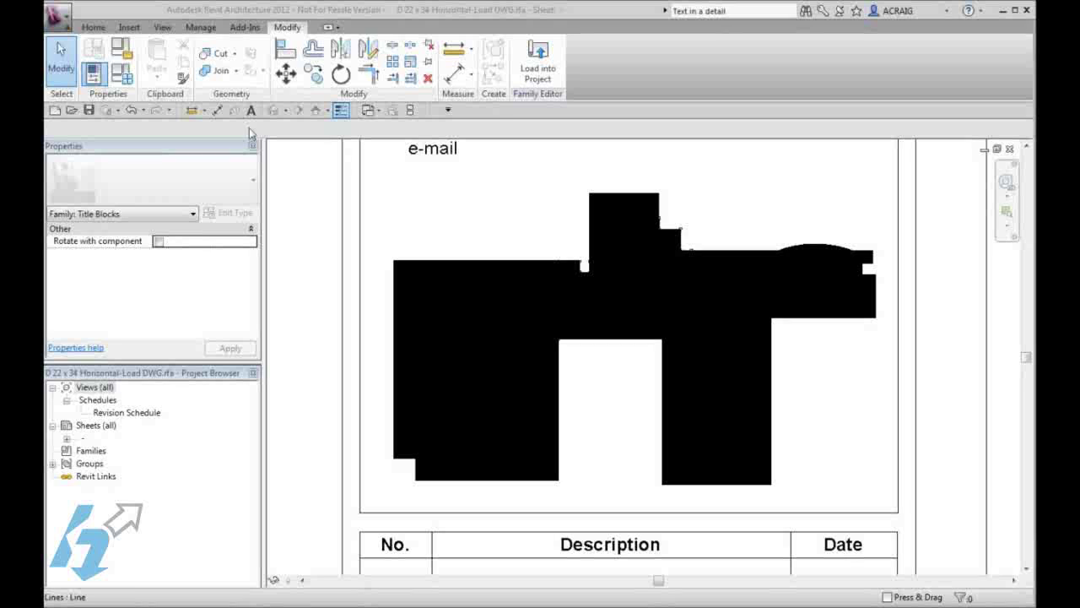
- In Family Types, add 'A Sector' as a Yes/No instance parameter grouped under Visibility
left_click(122, 73)
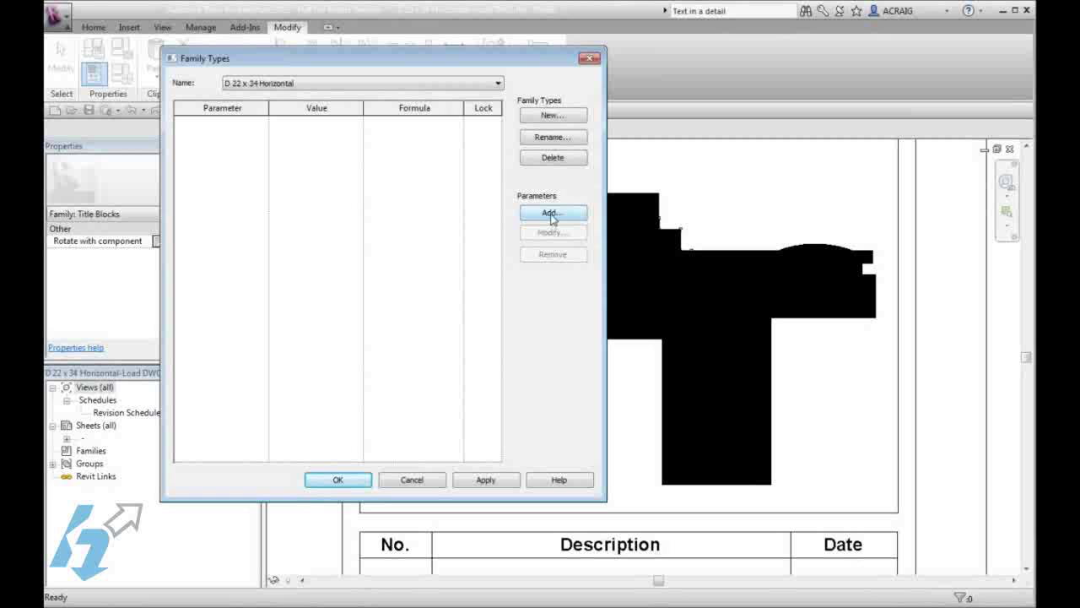
left_click(550, 215)
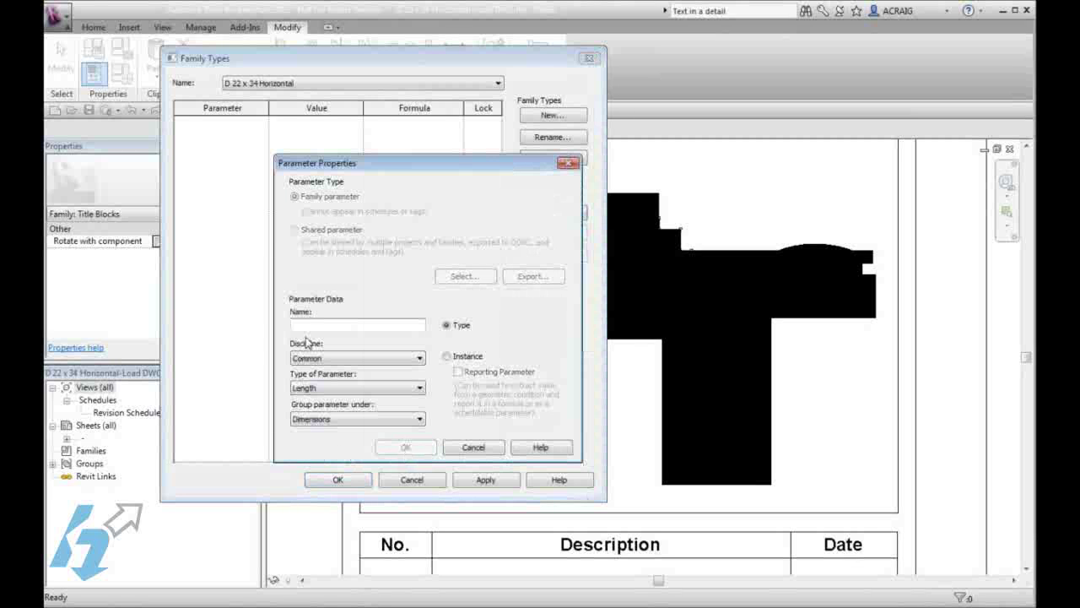
type("Al")
type("Se")
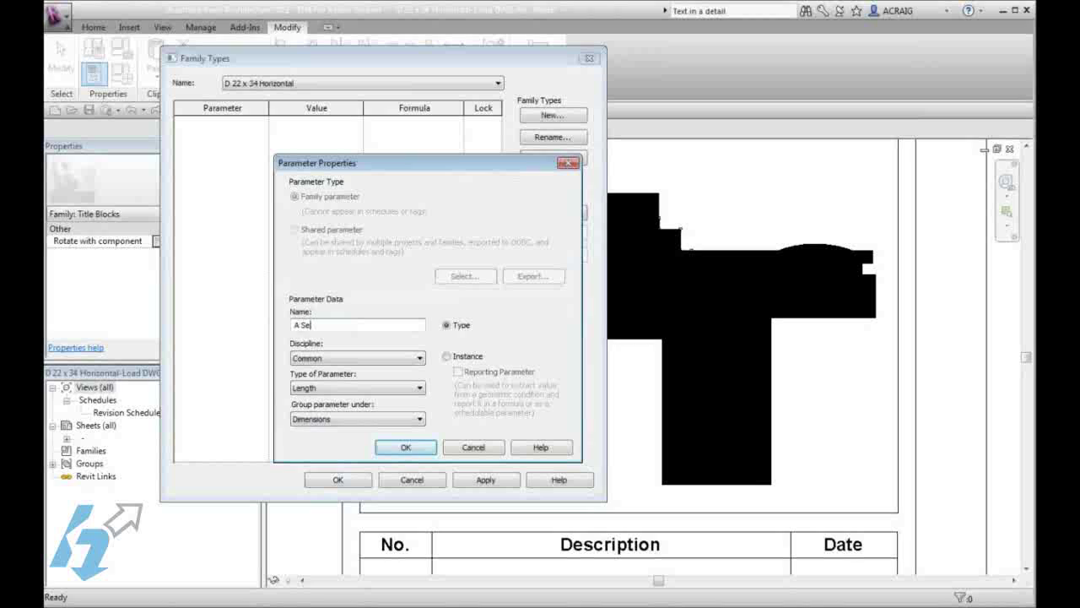
type("ctor")
left_click(317, 388)
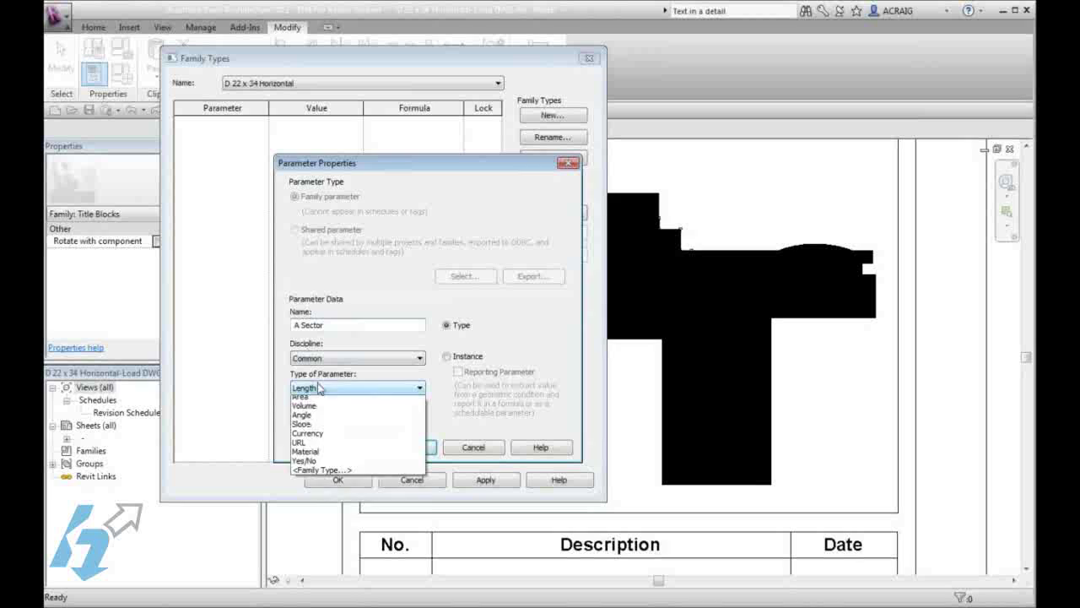
left_click(309, 502)
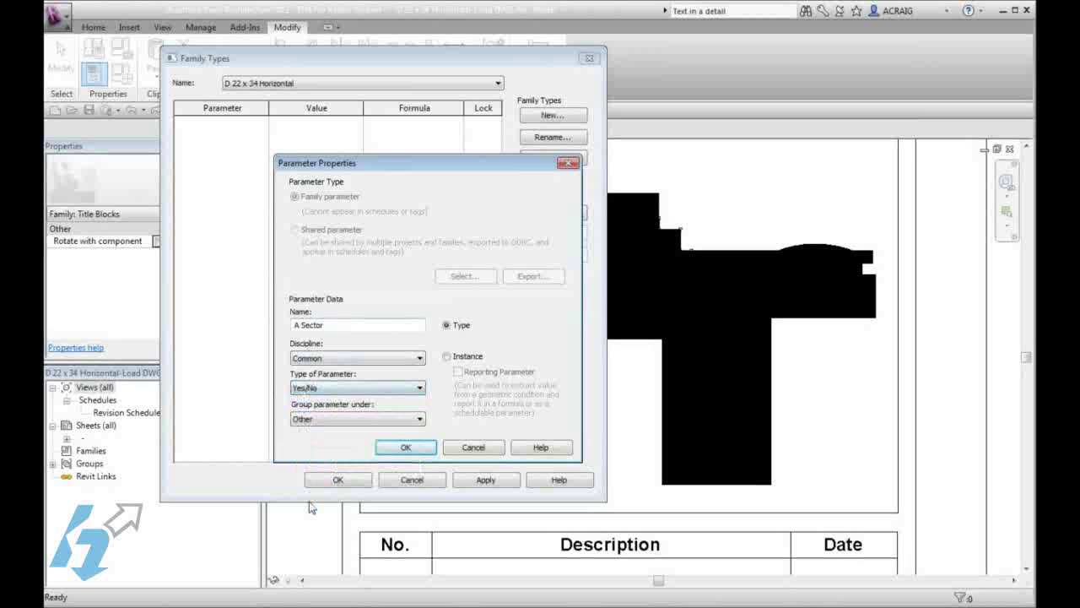
left_click(316, 420)
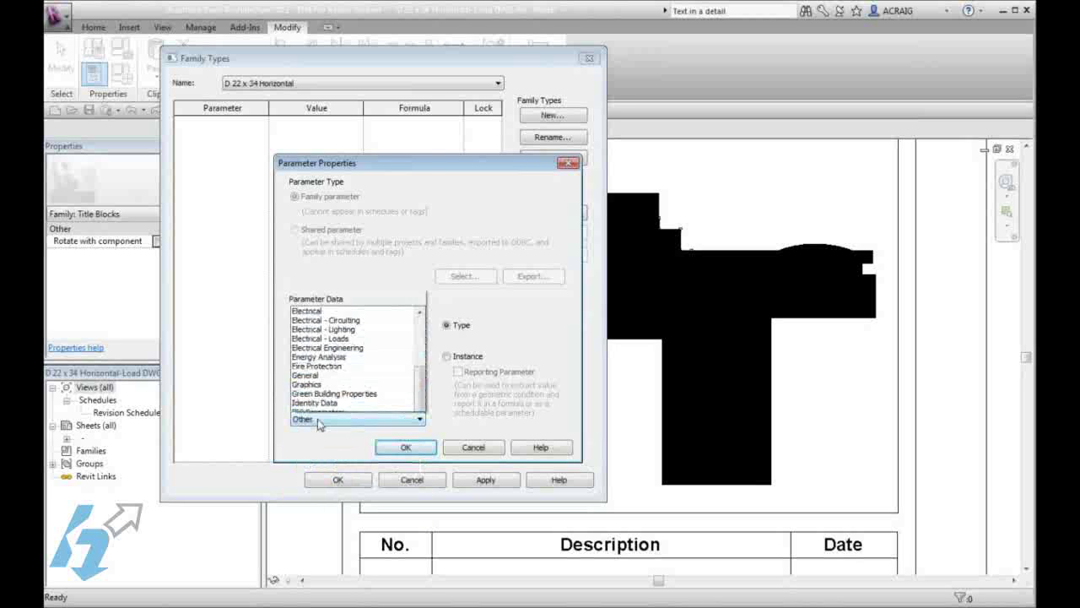
left_click(305, 407)
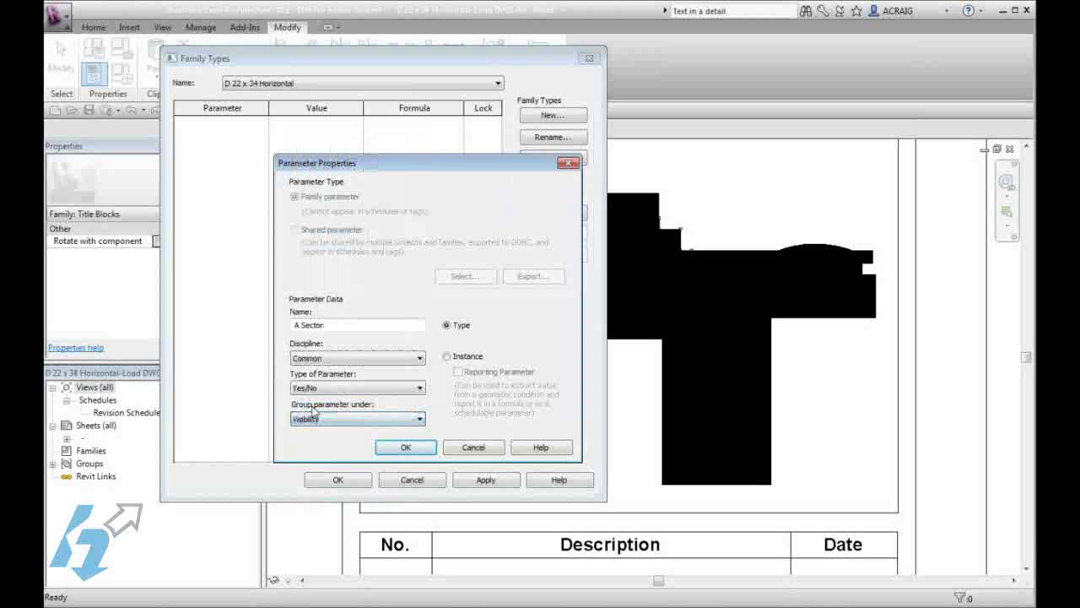
left_click(447, 356)
left_click(406, 447)
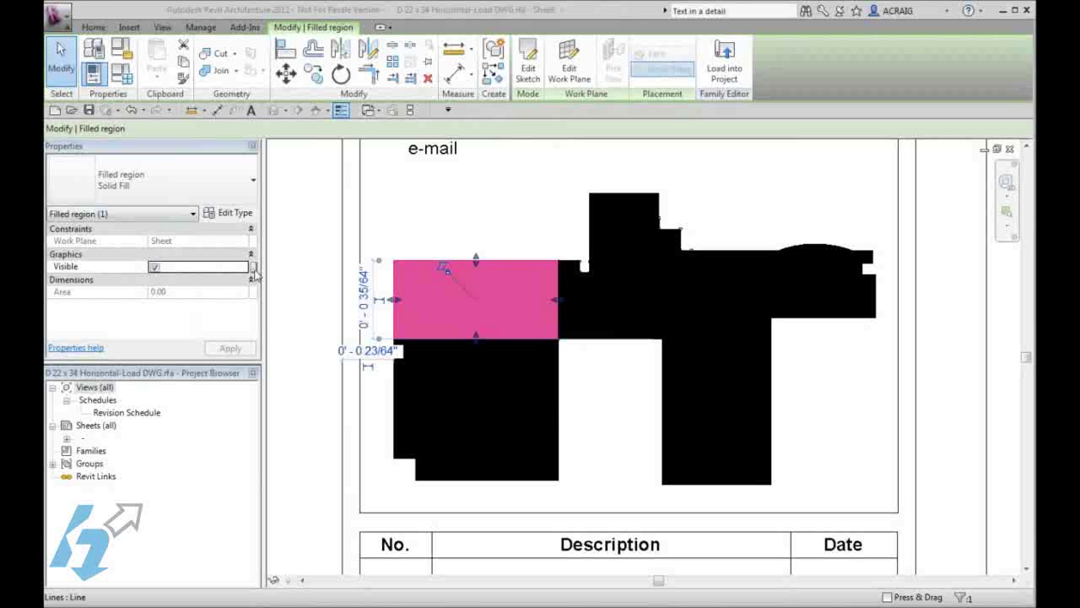
- Associate the upper-left region's Visible property with the B Sector parameter
left_click(253, 268)
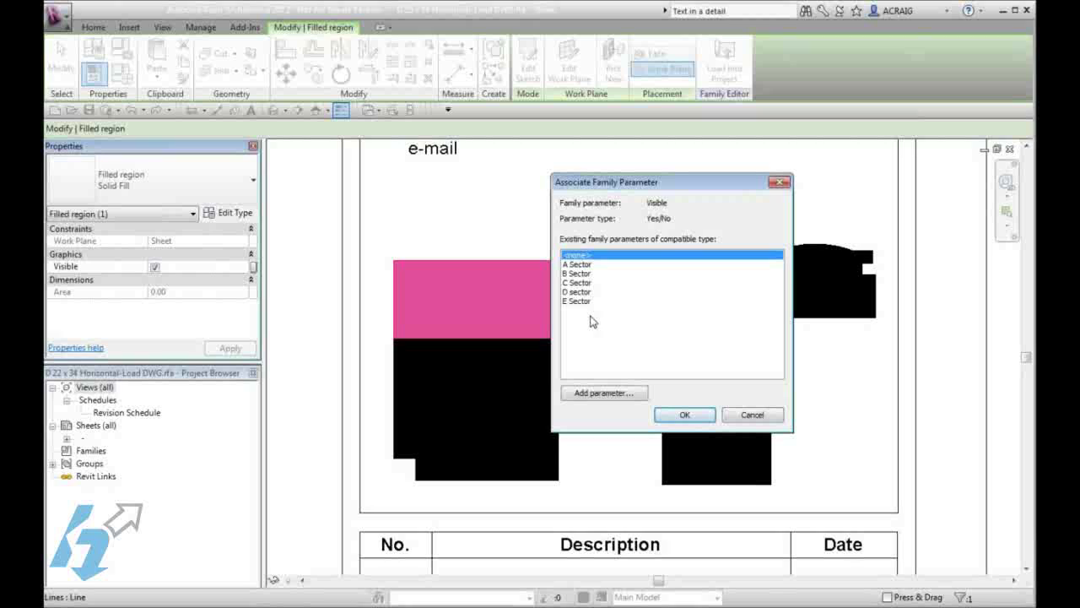
left_click(579, 275)
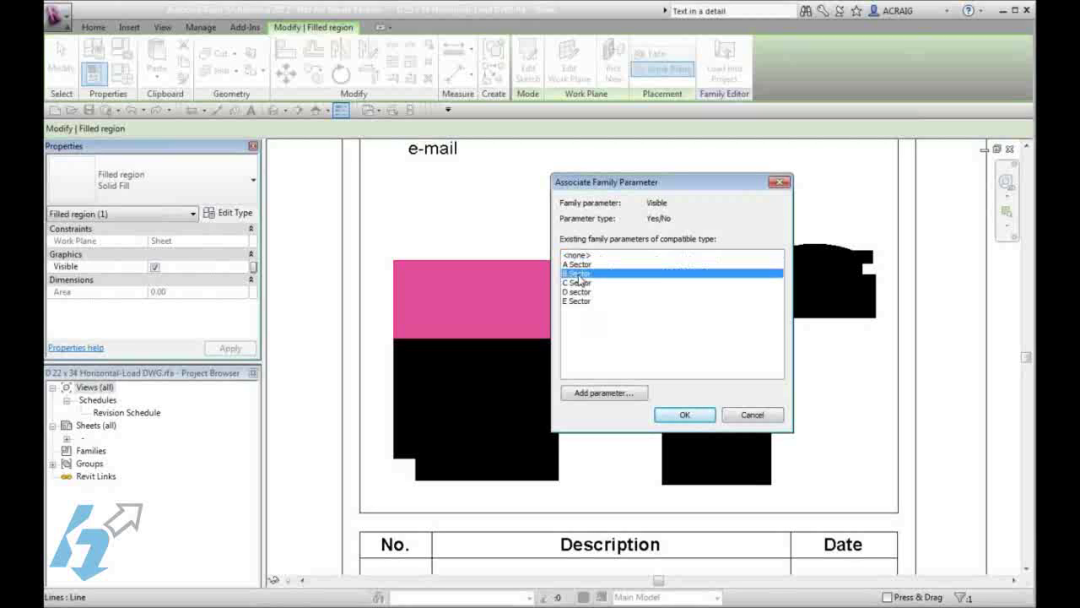
left_click(685, 414)
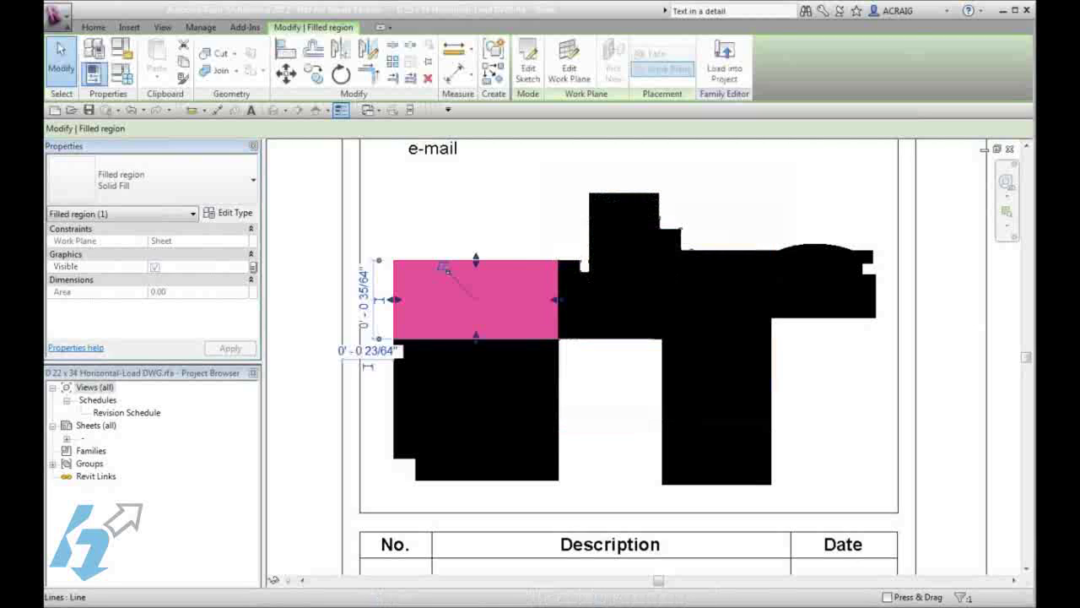
- Associate the arc-shaped right region's Visible property with the E Sector parameter
left_click(793, 253)
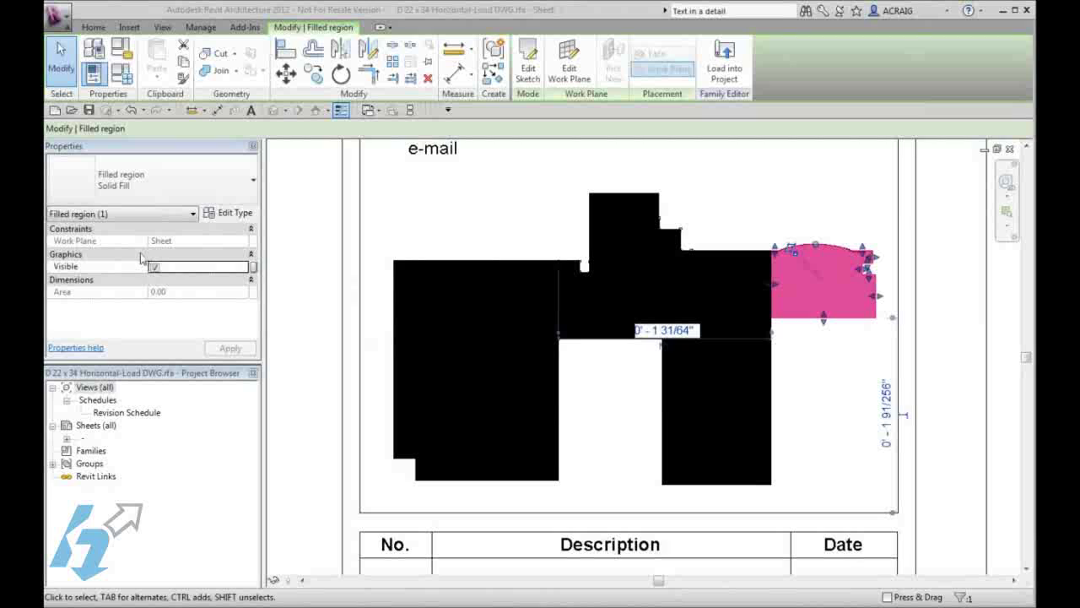
left_click(253, 267)
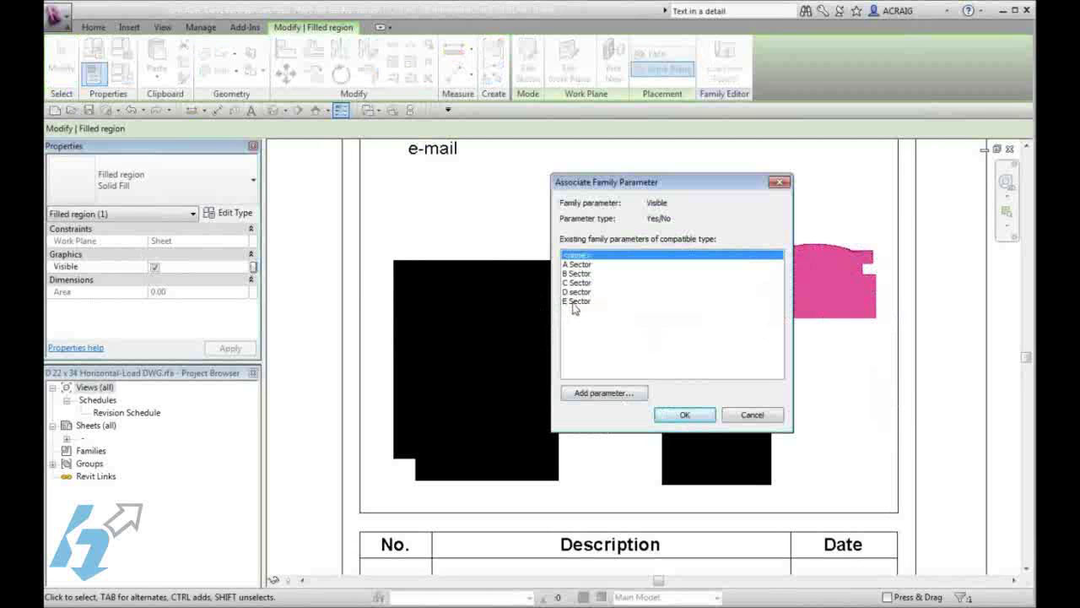
left_click(575, 303)
left_click(684, 414)
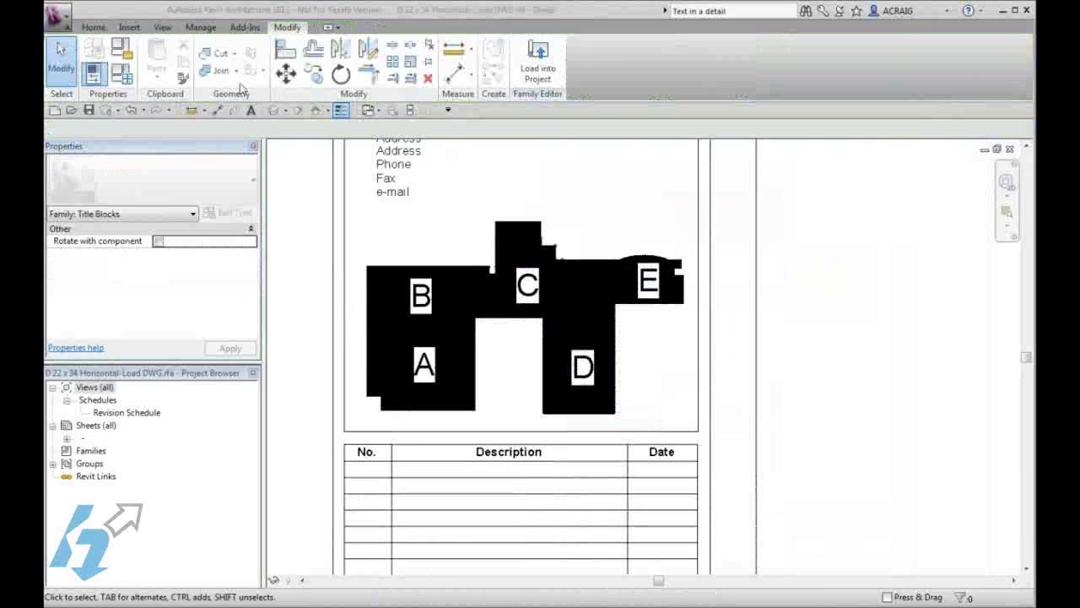
- Create a new project from the default template via New > Project
left_click(94, 27)
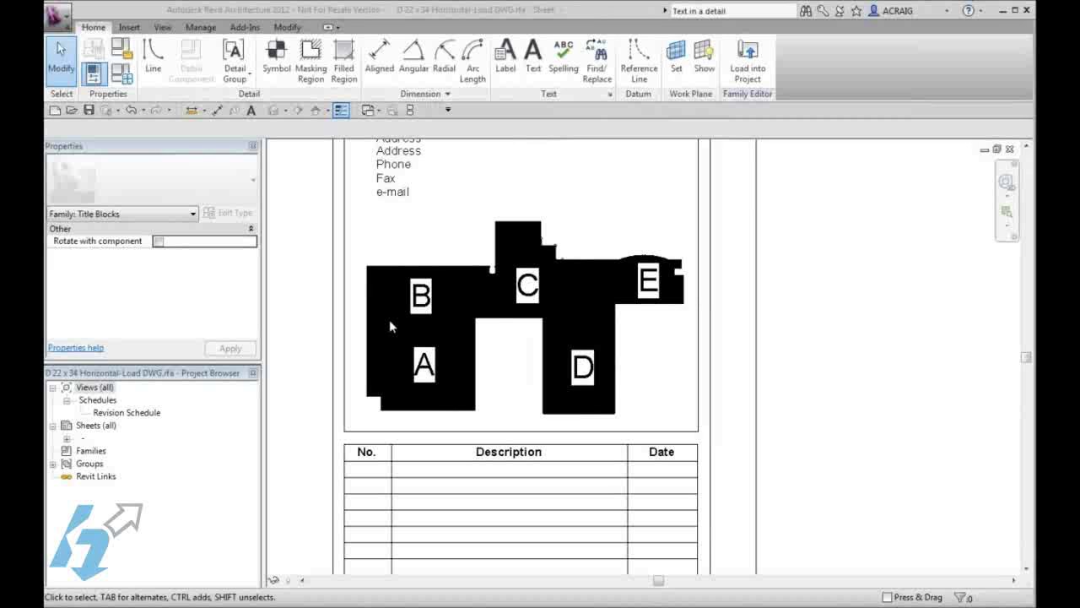
left_click(59, 15)
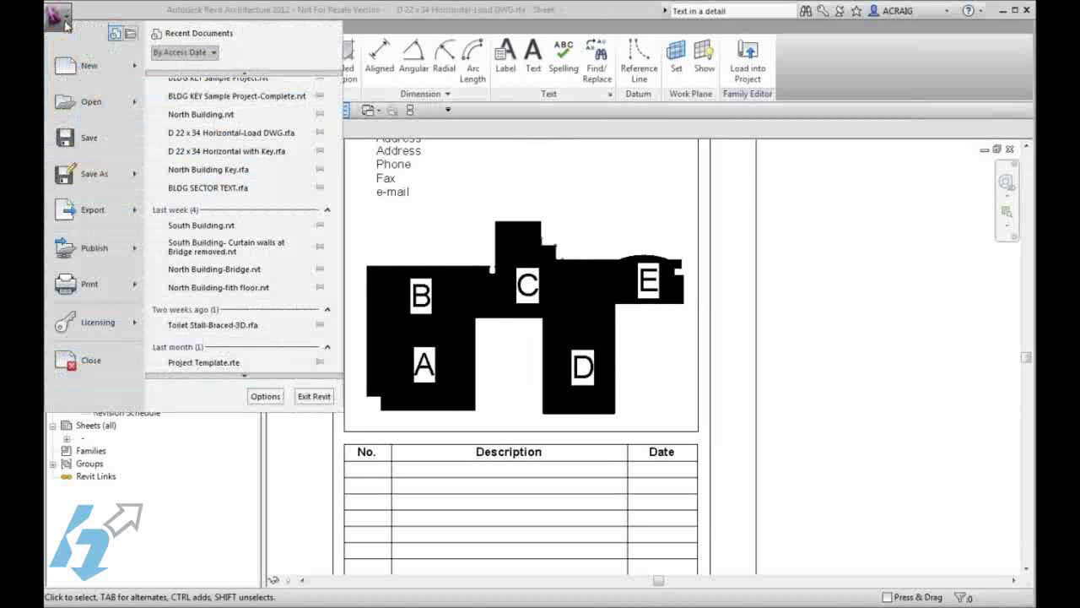
mouse_move(84, 72)
left_click(189, 78)
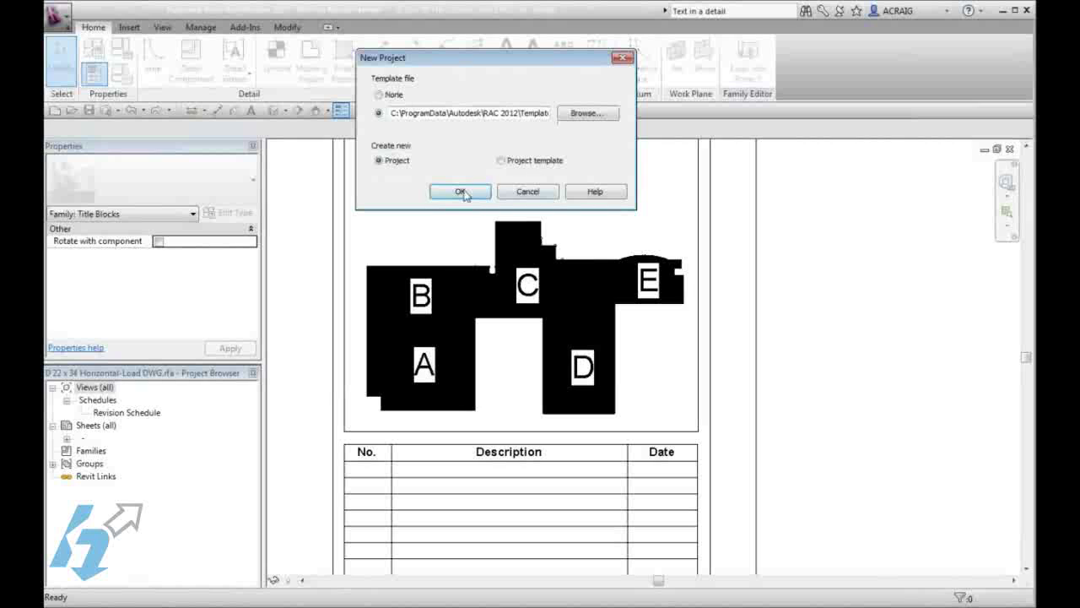
left_click(460, 192)
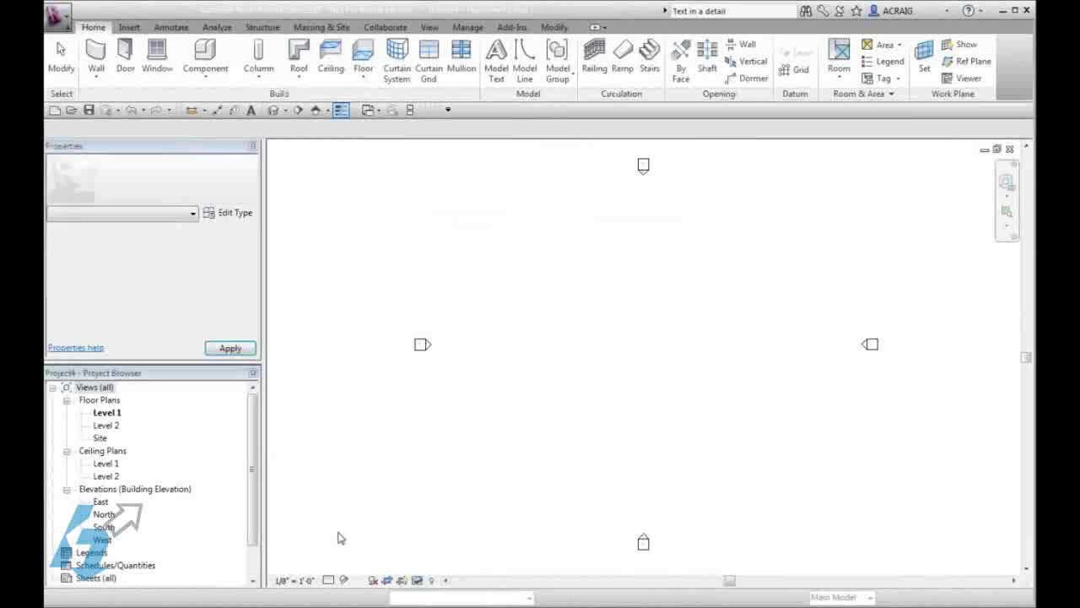
- Switch to the BLDG KEY Sample Project floor plan, then load the edited title block into Project5
left_click(372, 109)
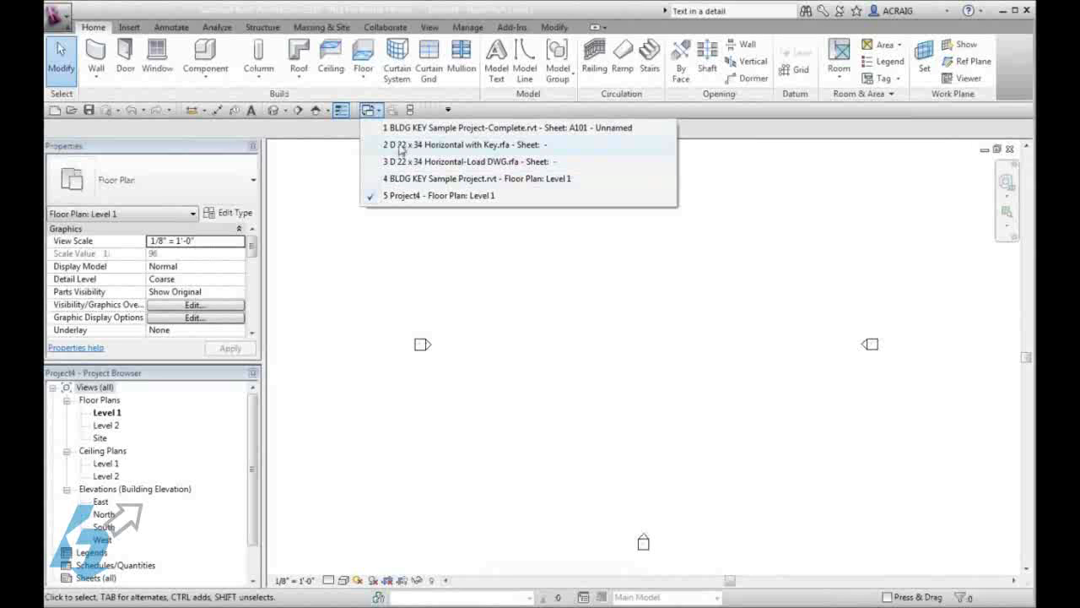
left_click(395, 178)
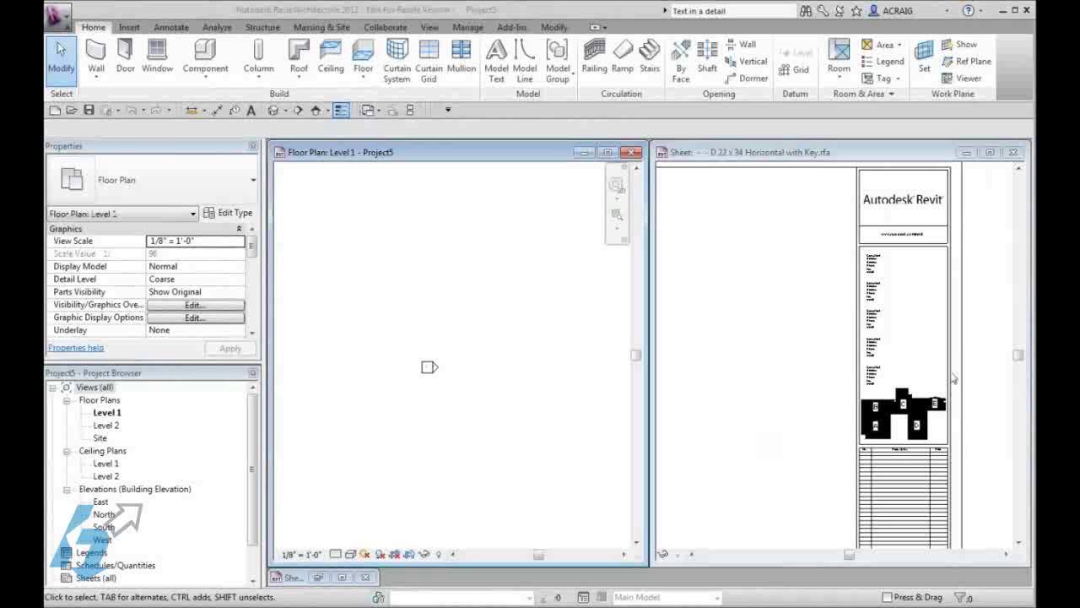
left_click(817, 155)
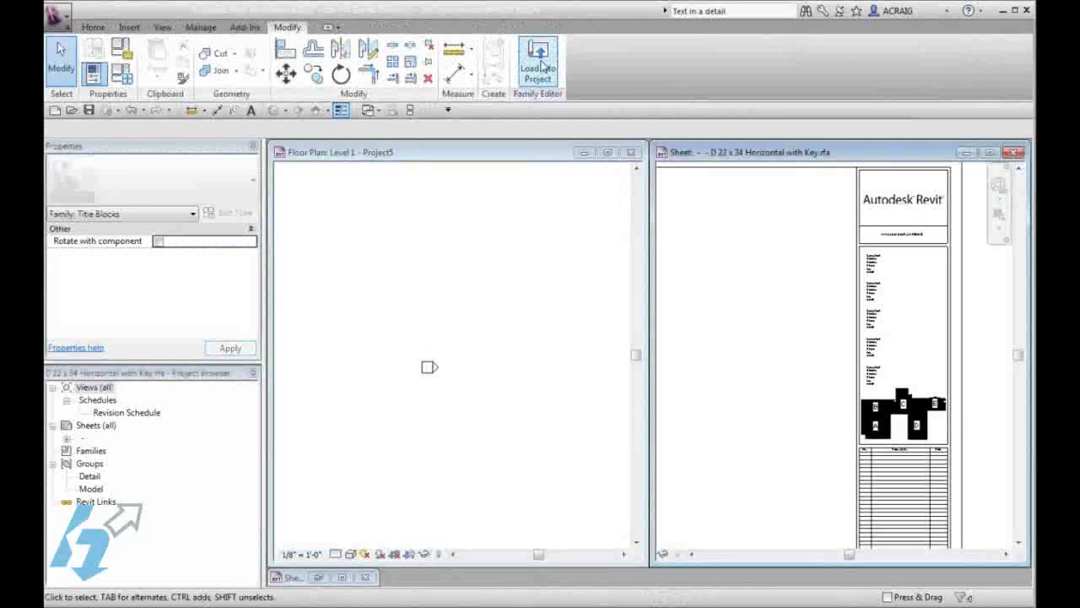
left_click(538, 64)
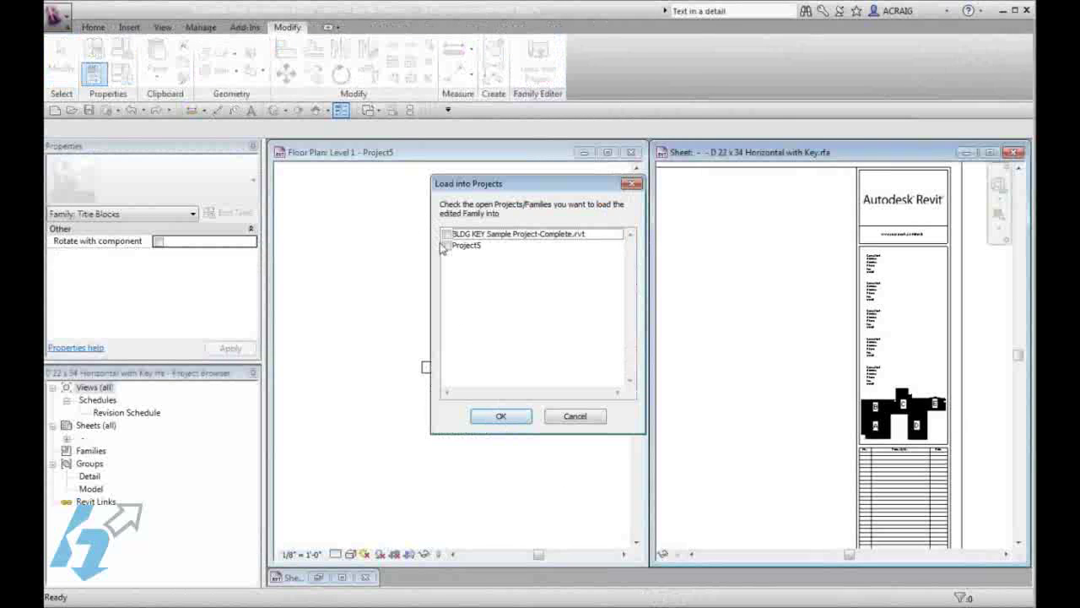
left_click(455, 245)
left_click(502, 418)
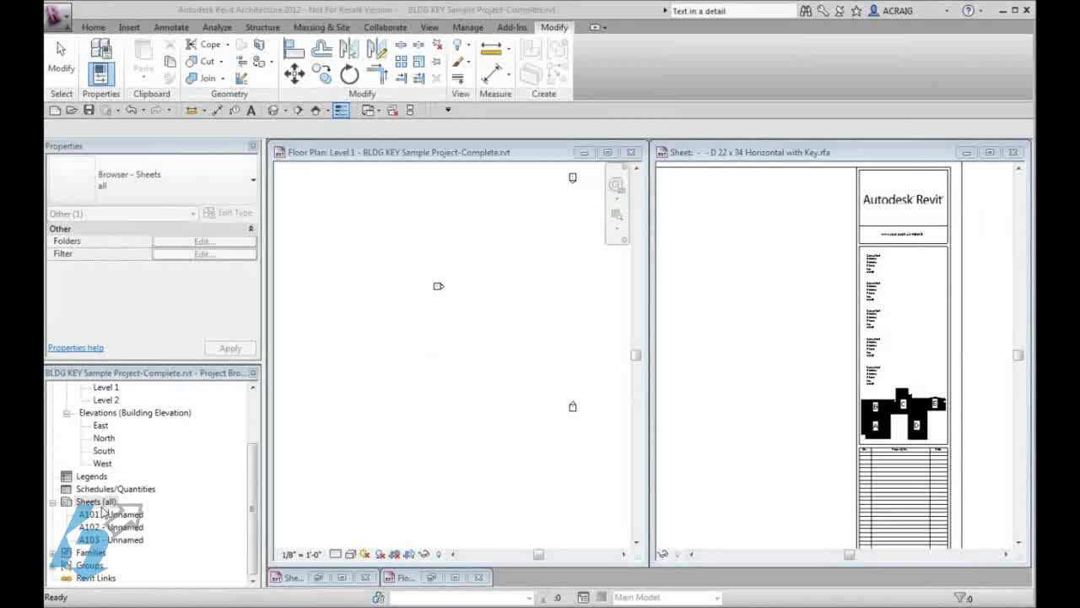
- Add sheet A104 with the D 22 x 34 Horizontal with Key title block and select its title block
right_click(98, 502)
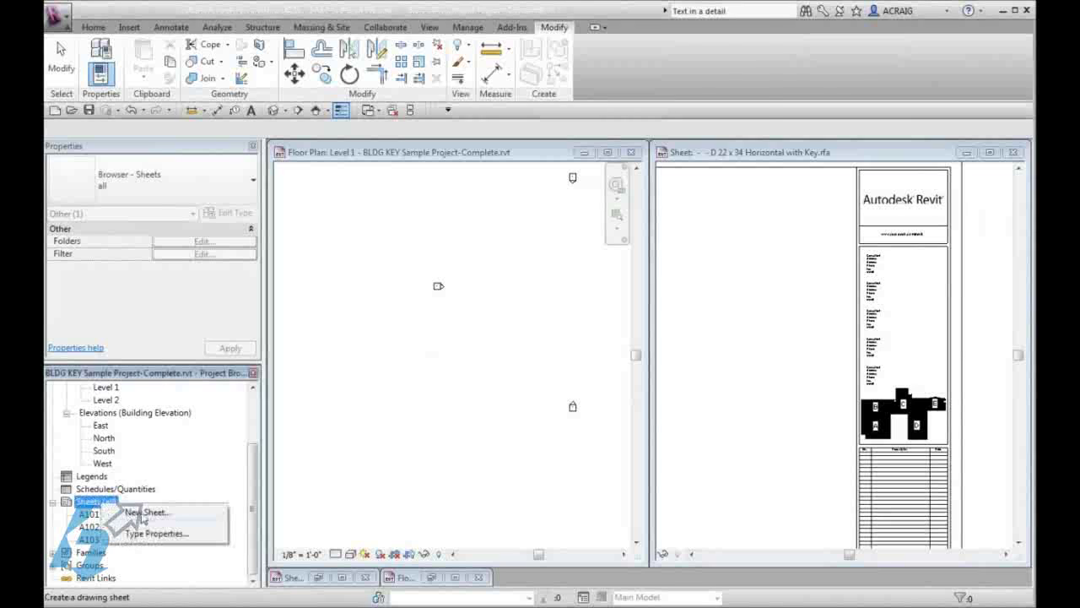
left_click(129, 512)
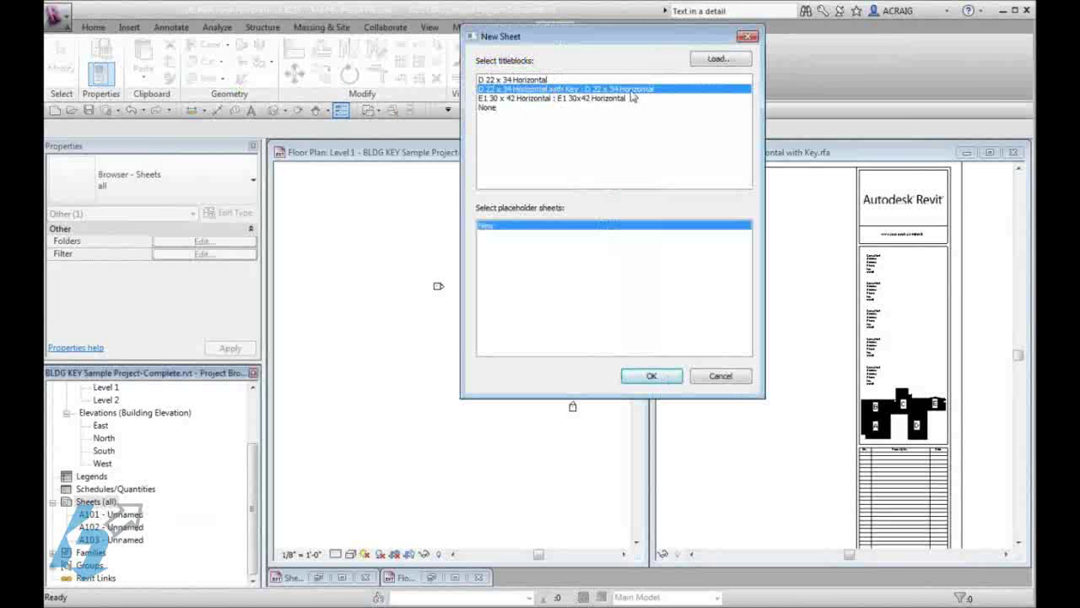
left_click(655, 377)
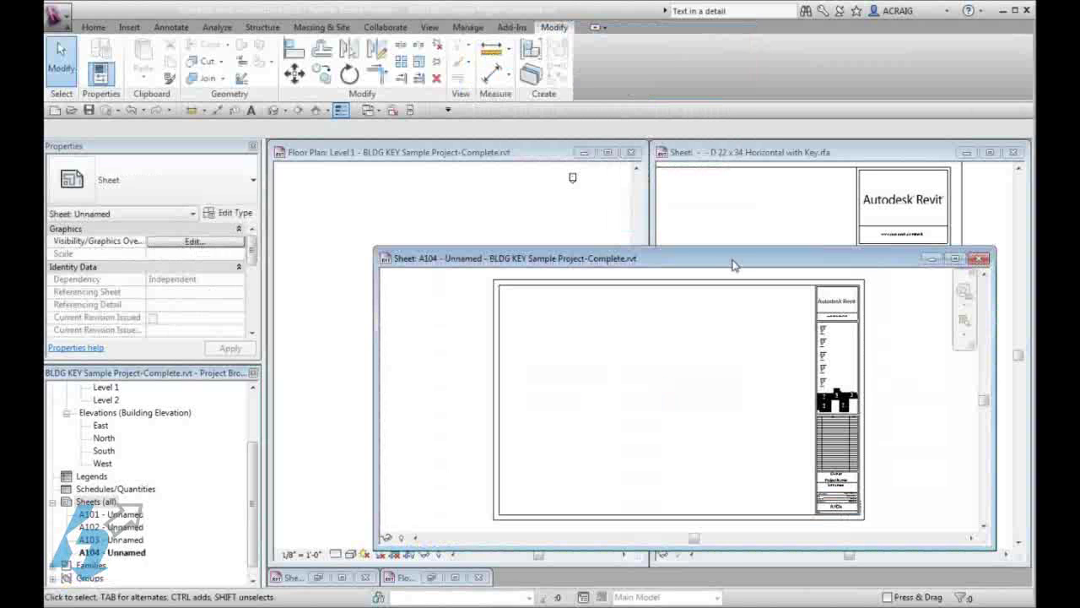
left_click_drag(735, 259, 468, 219)
scroll(527, 396, "up", 5)
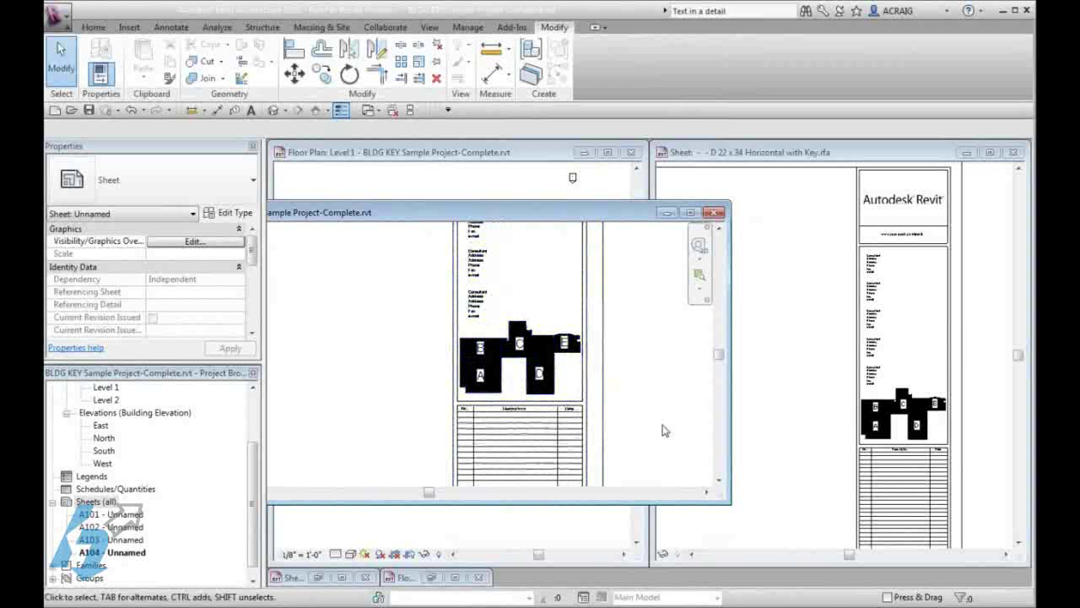
left_click(526, 357)
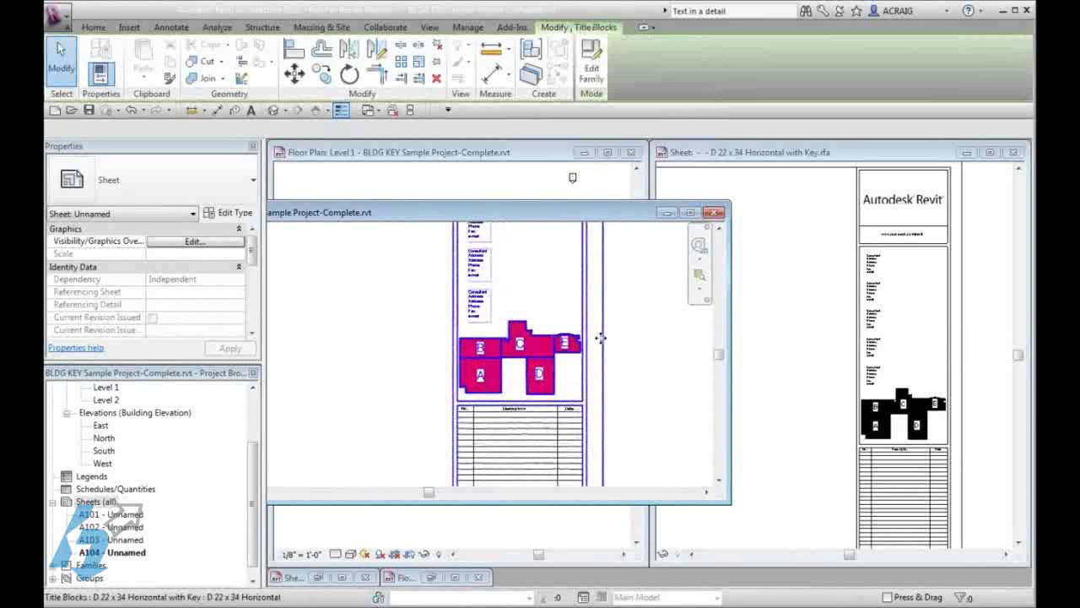
left_click_drag(251, 258, 252, 301)
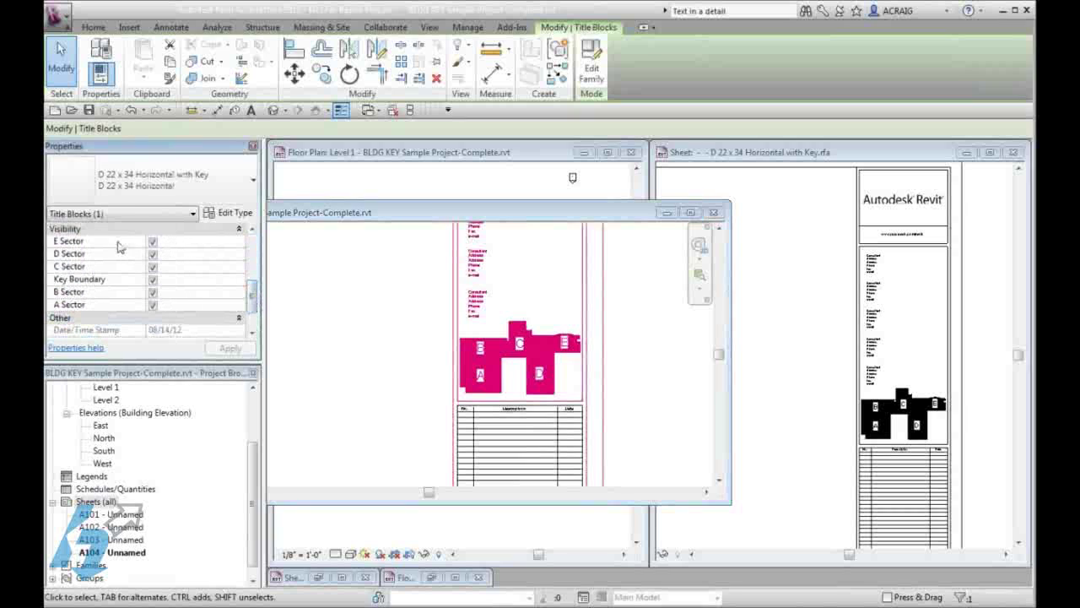
- On sheet A104's title block, uncheck sectors A, B, C and E so only sector D stays filled
left_click(153, 304)
left_click(152, 292)
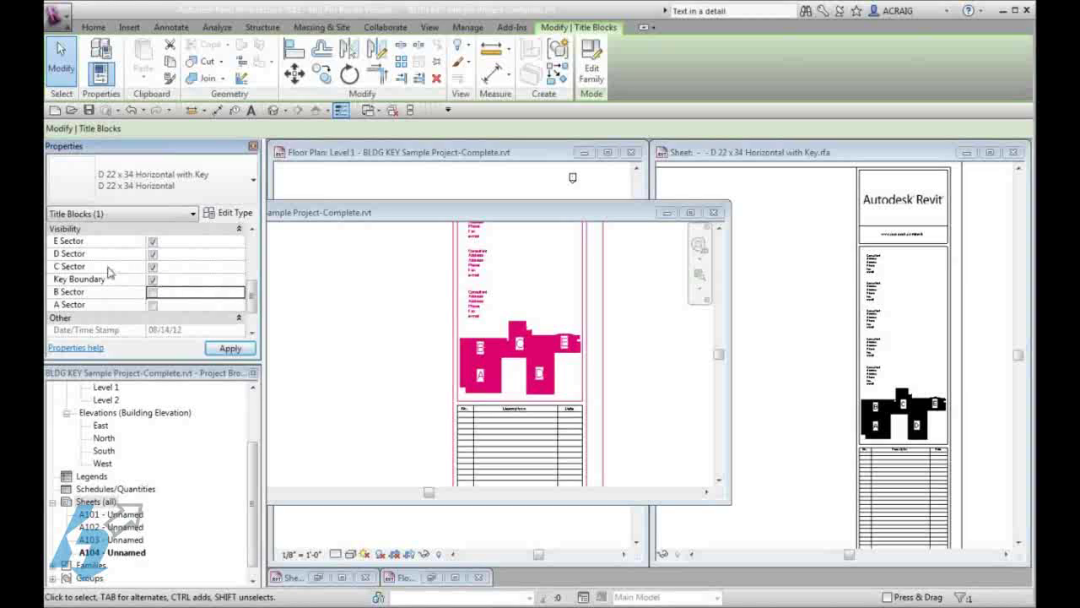
left_click(153, 266)
left_click(165, 255)
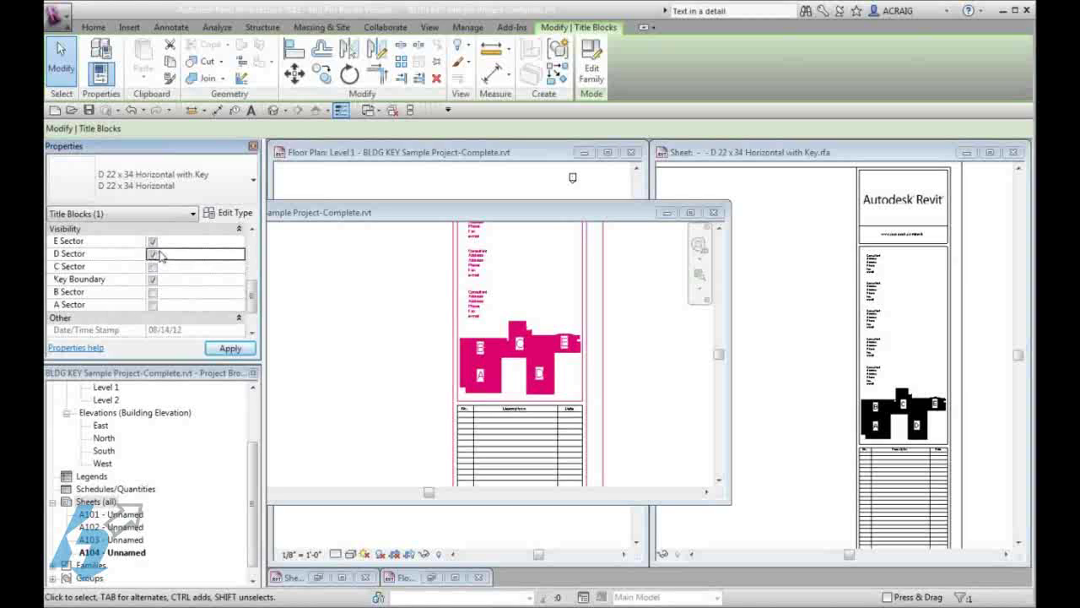
left_click(230, 349)
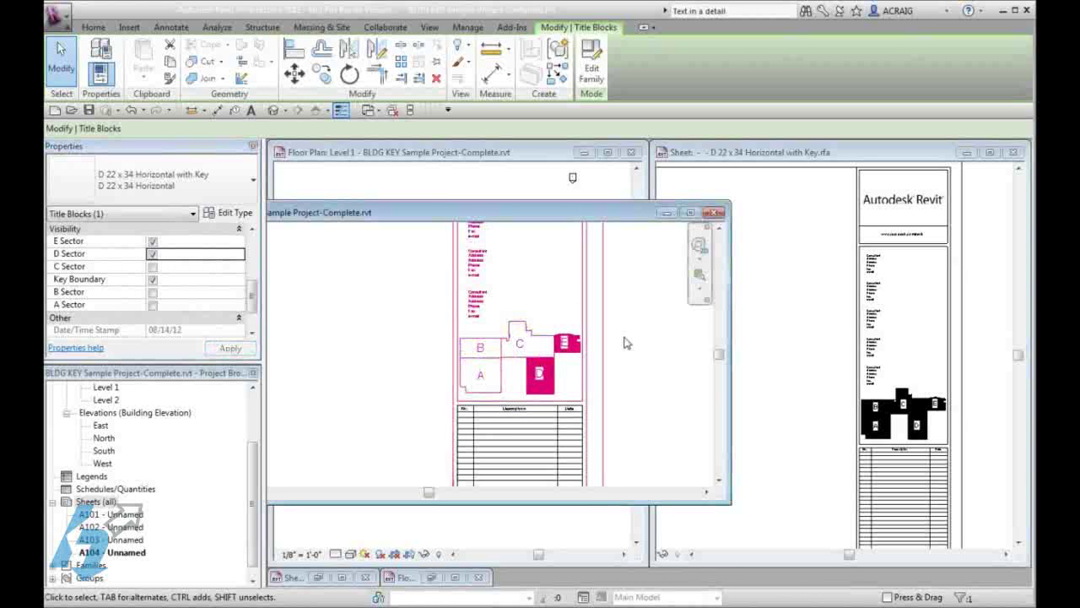
left_click(153, 242)
left_click(229, 349)
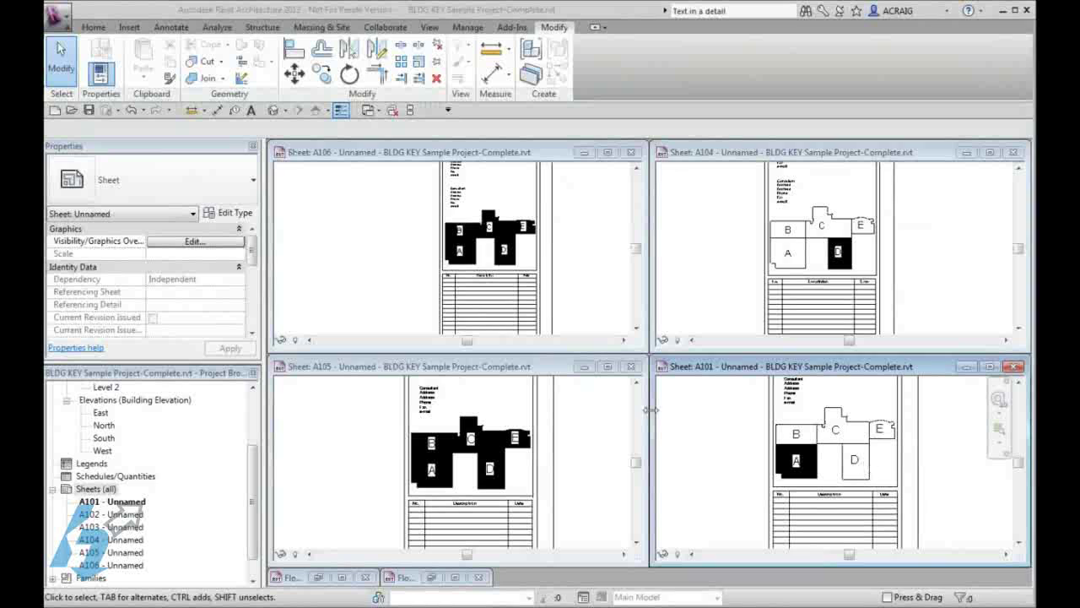
- Select sheet A106's title block and uncheck sectors D, C and B, leaving only sector A filled
left_click(366, 154)
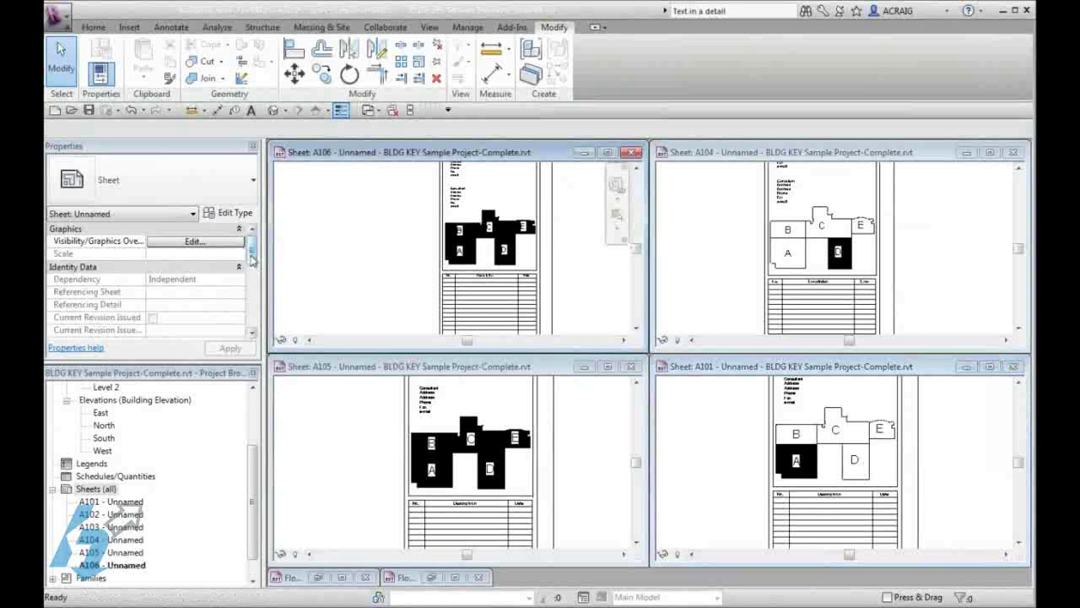
left_click_drag(252, 260, 253, 317)
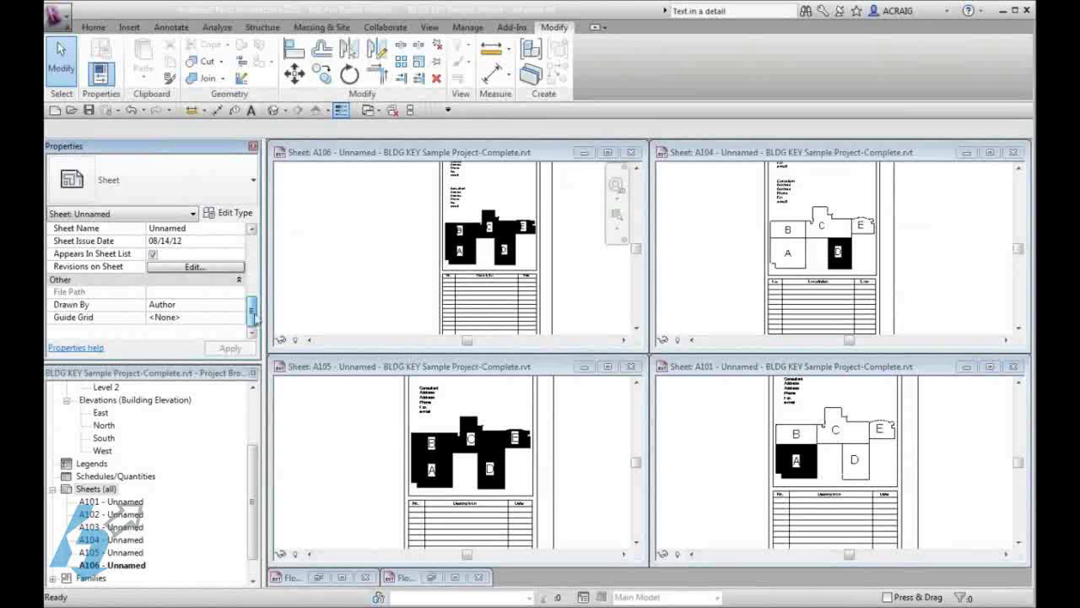
left_click(452, 260)
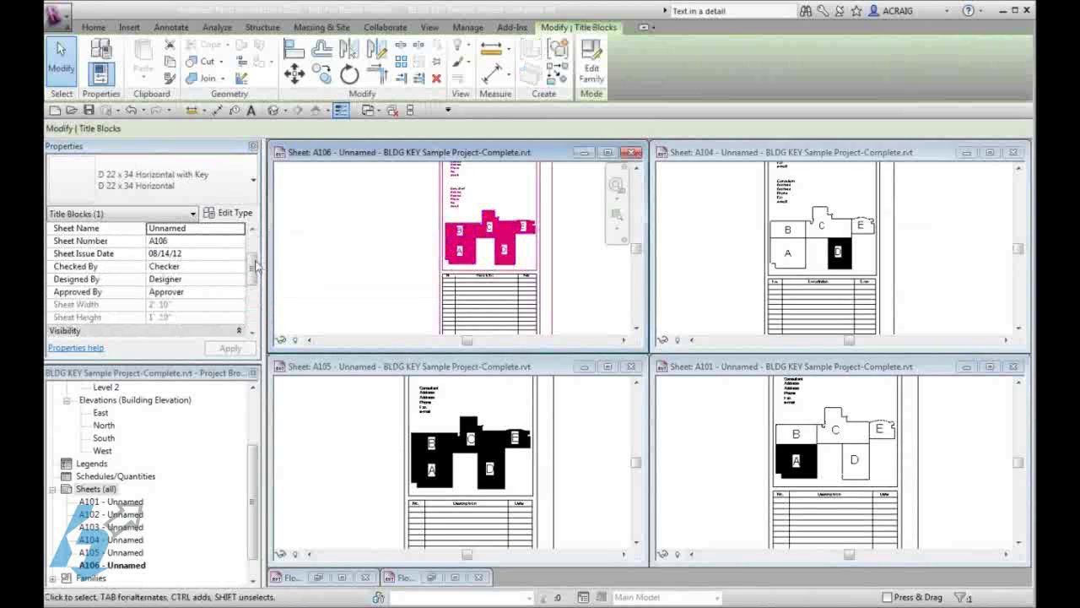
left_click_drag(254, 266, 254, 291)
left_click(152, 267)
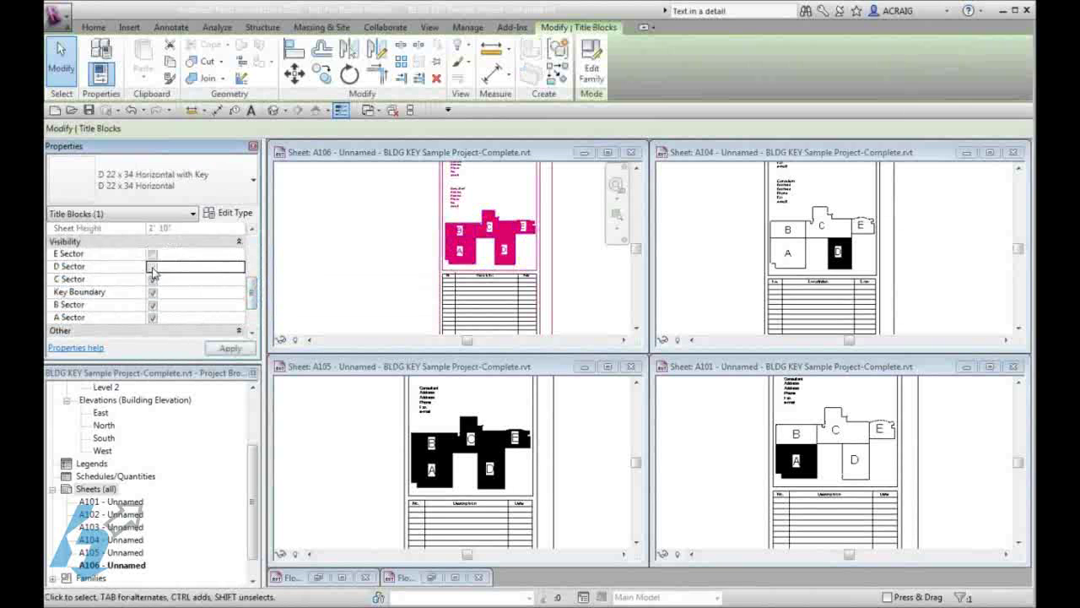
left_click(152, 278)
left_click(151, 304)
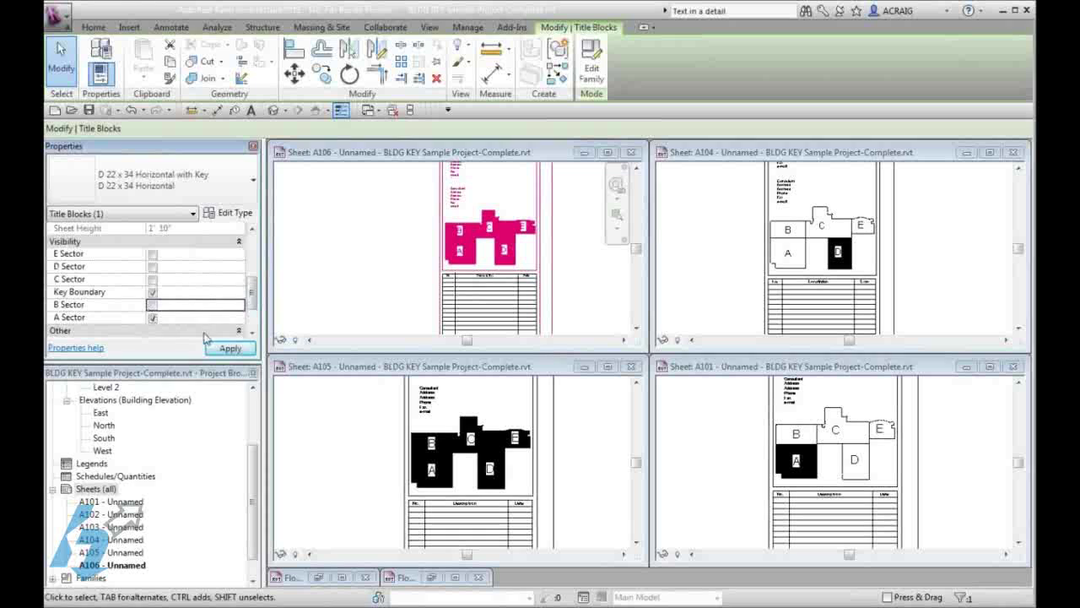
left_click(229, 348)
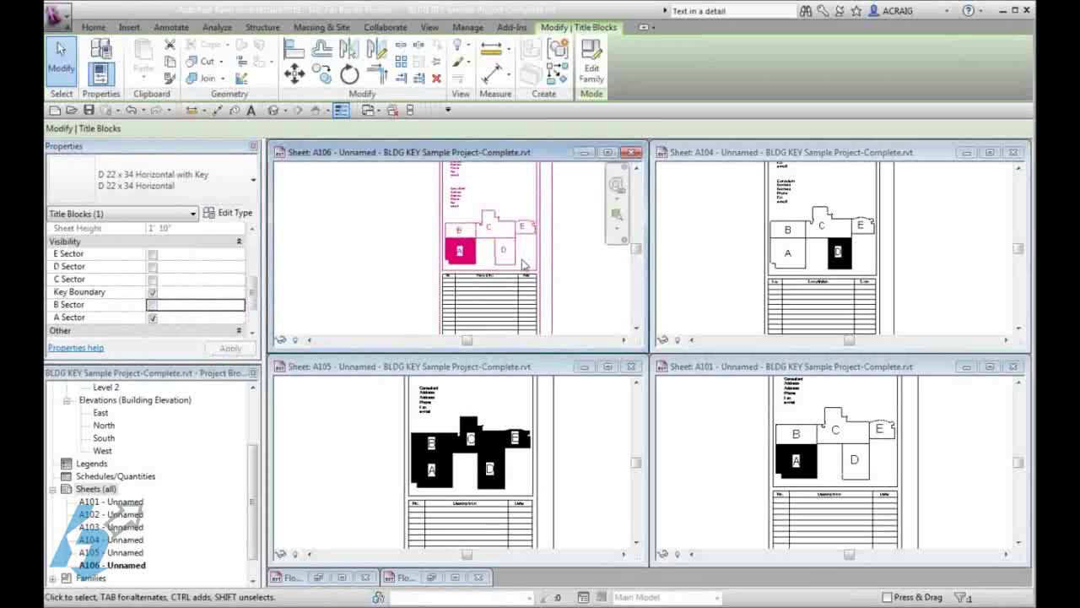
left_click(408, 422)
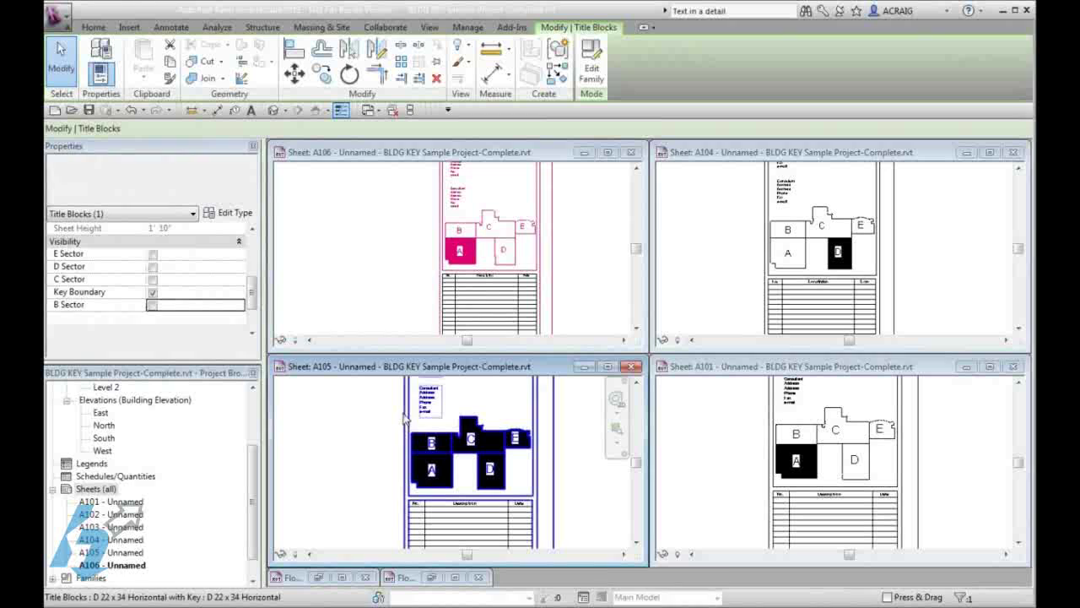
- Activate sheet A105 and select its title block
left_click(254, 477)
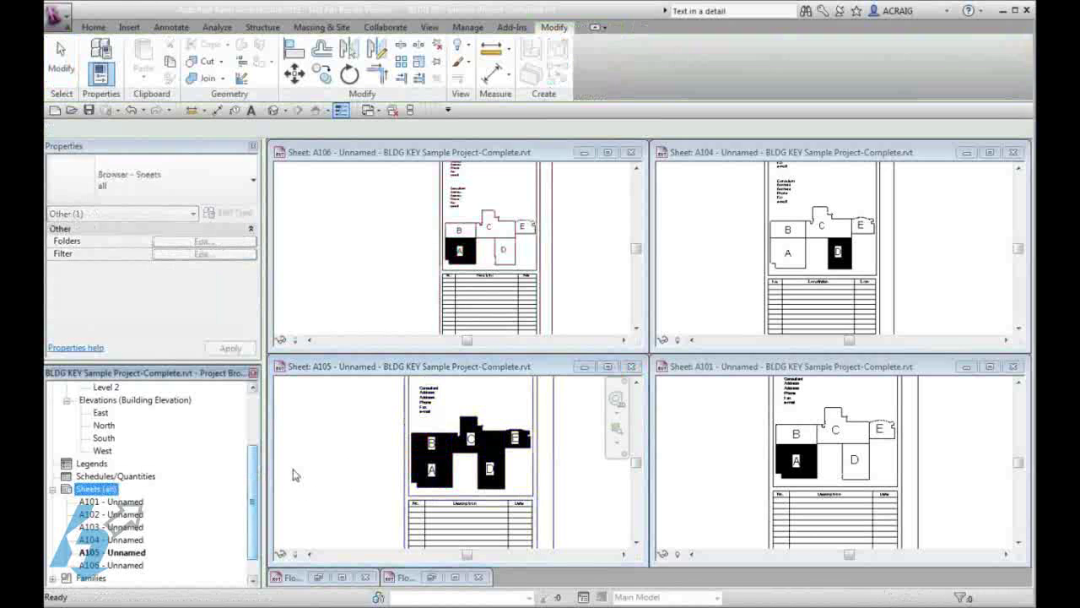
left_click(408, 439)
key("Escape")
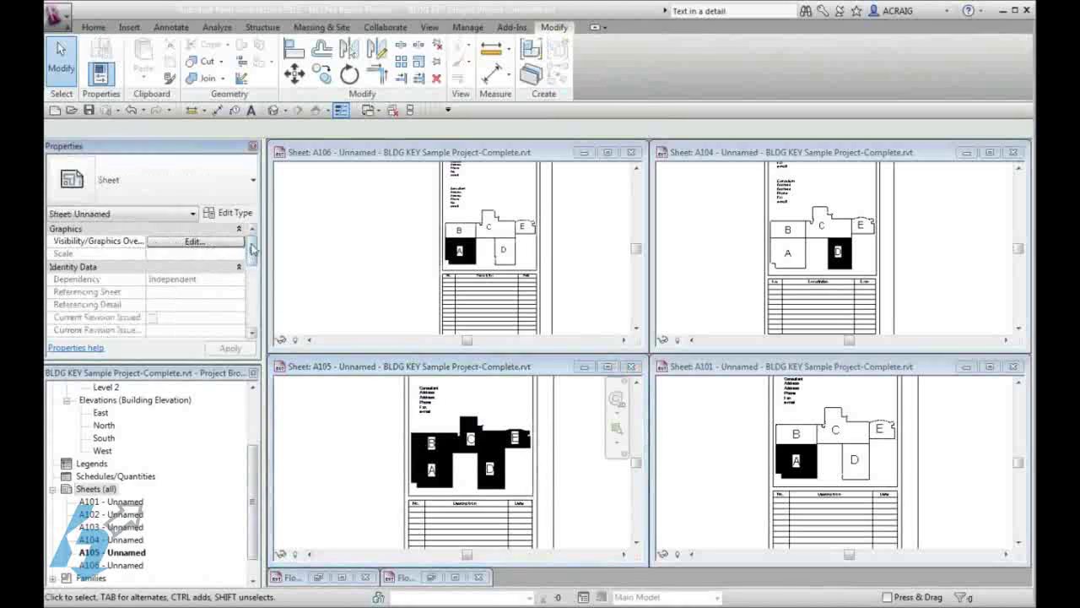
scroll(249, 304, "down", 5)
left_click(397, 418)
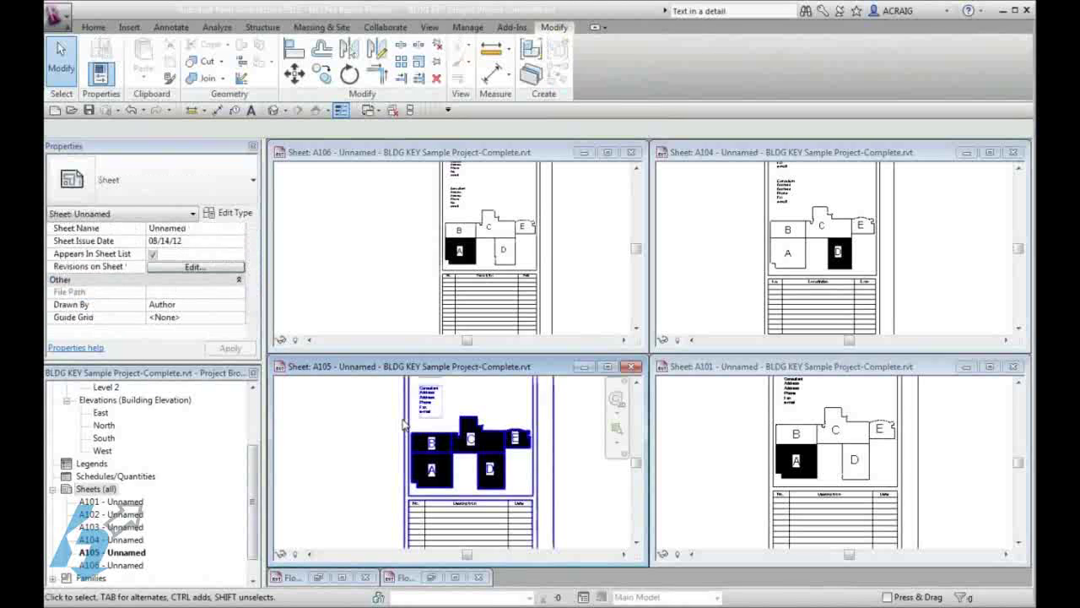
left_click(408, 426)
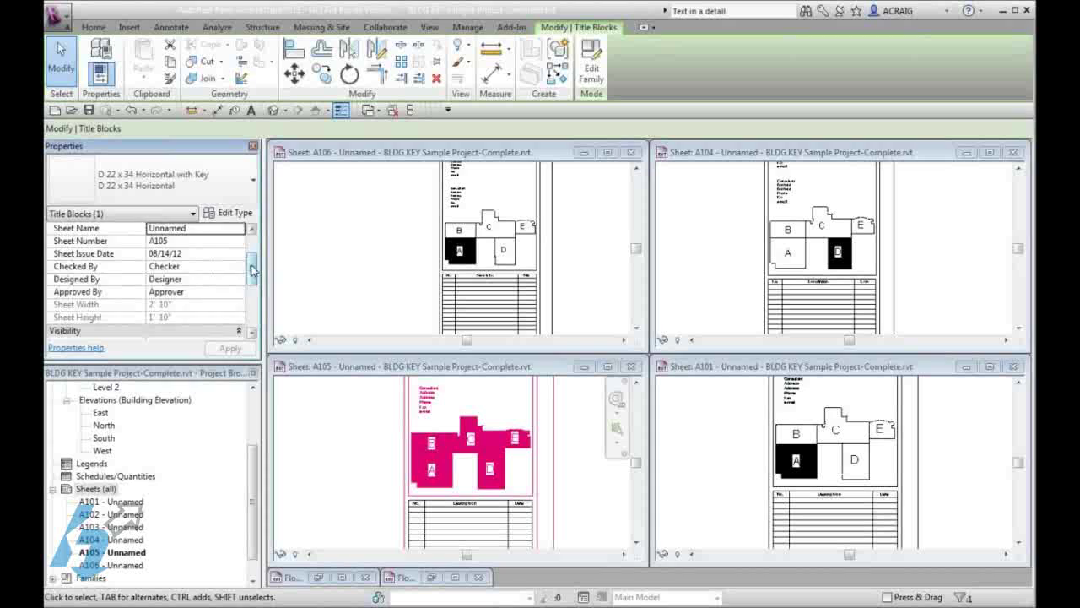
scroll(250, 272, "down", 2)
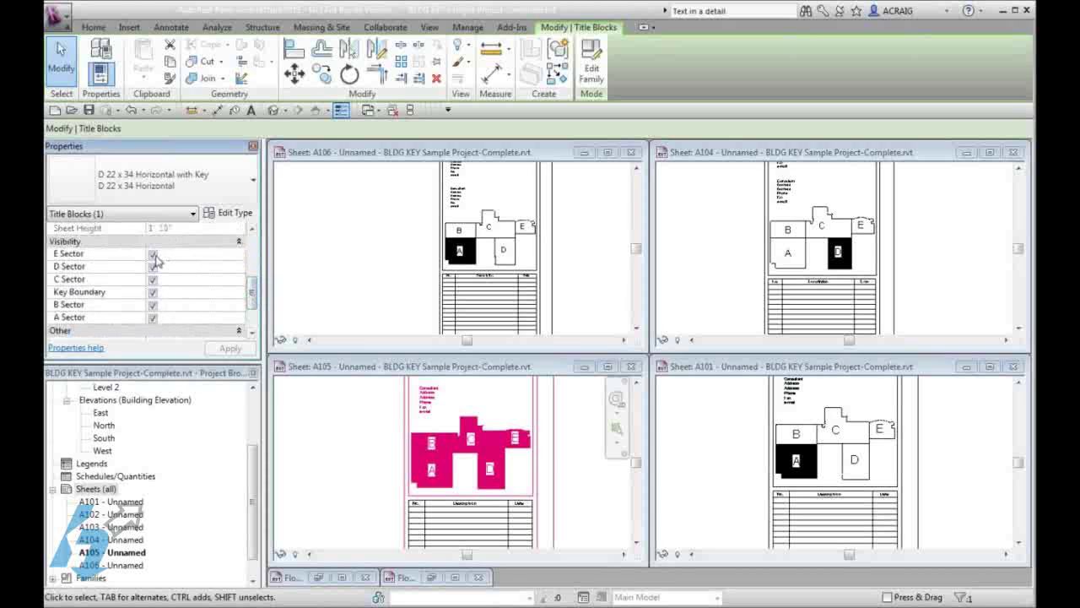
- Uncheck the E, D, B and A sector boxes on A105, keep Key Boundary on, and apply
left_click(153, 254)
left_click(153, 265)
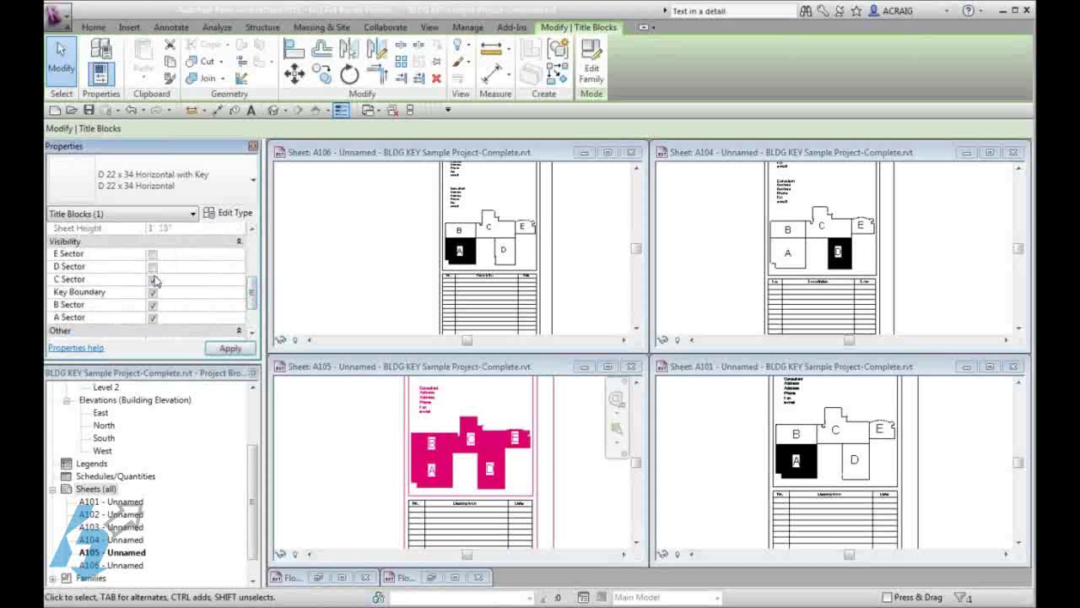
left_click(153, 291)
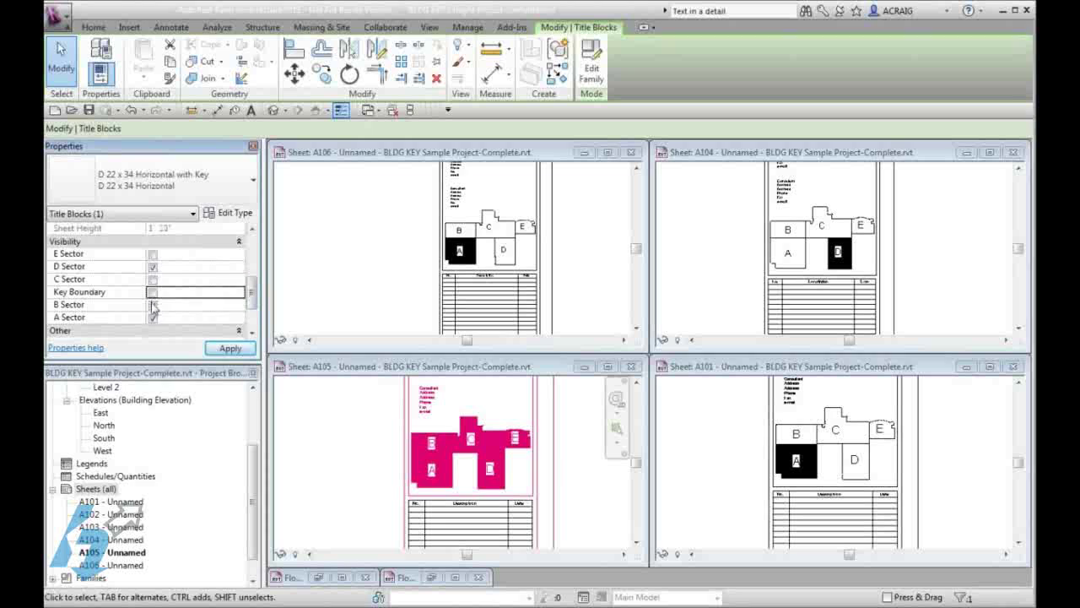
left_click(152, 304)
left_click(153, 317)
left_click(152, 291)
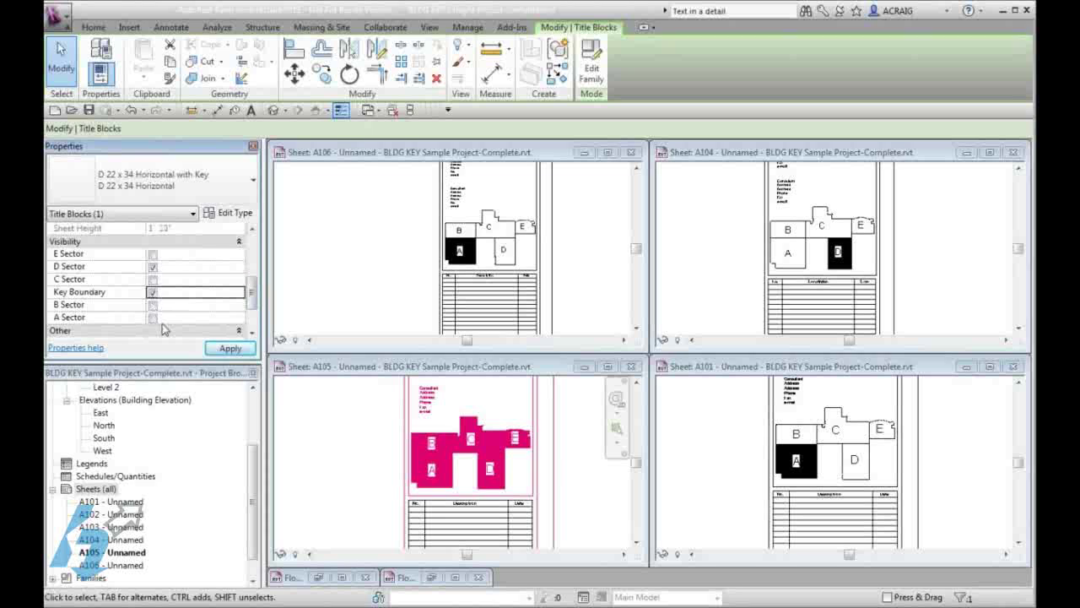
left_click(230, 348)
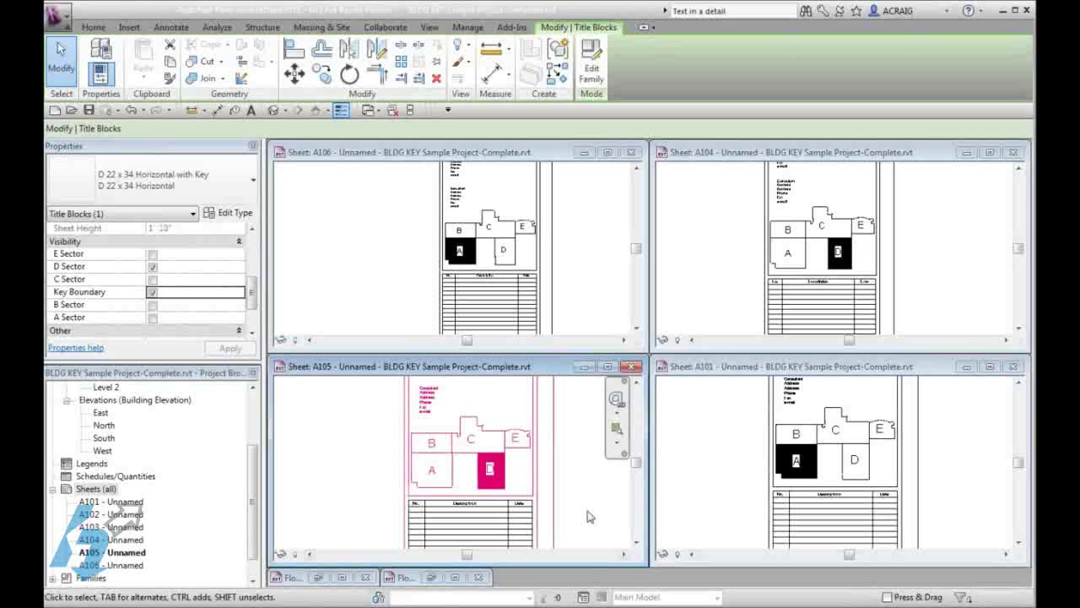
- Clear sector D and reapply with Key Boundary checked, leaving only the sector outlines
left_click(152, 292)
left_click(152, 266)
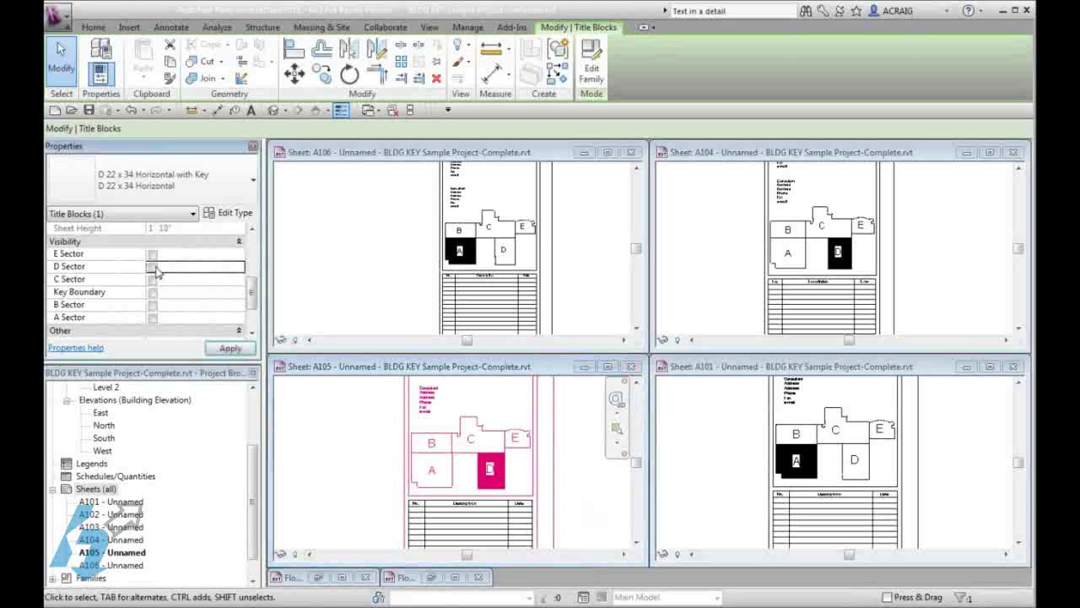
left_click(229, 350)
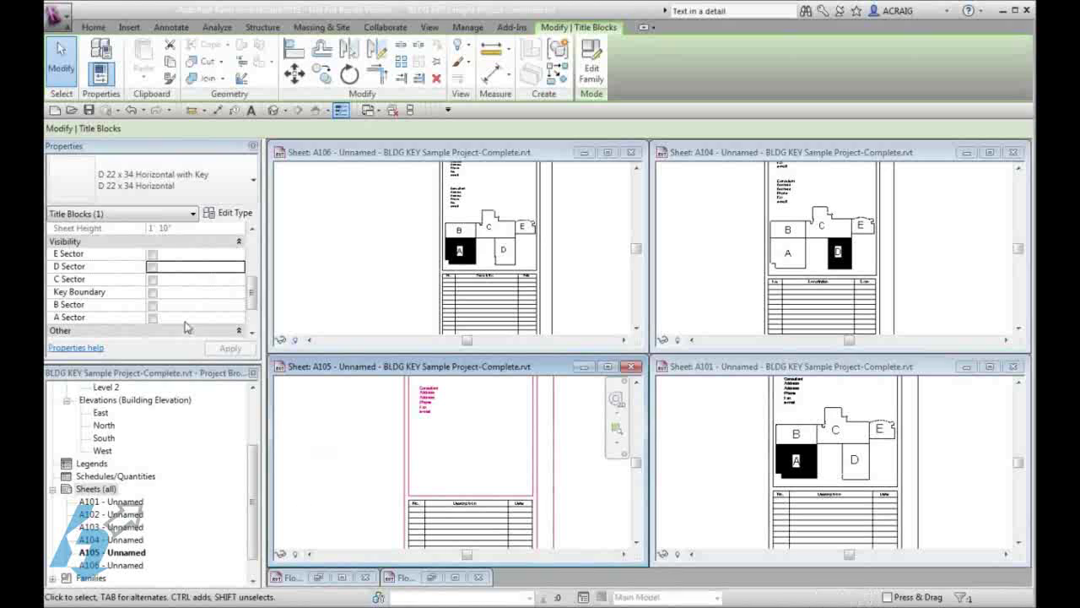
left_click(152, 292)
left_click(229, 348)
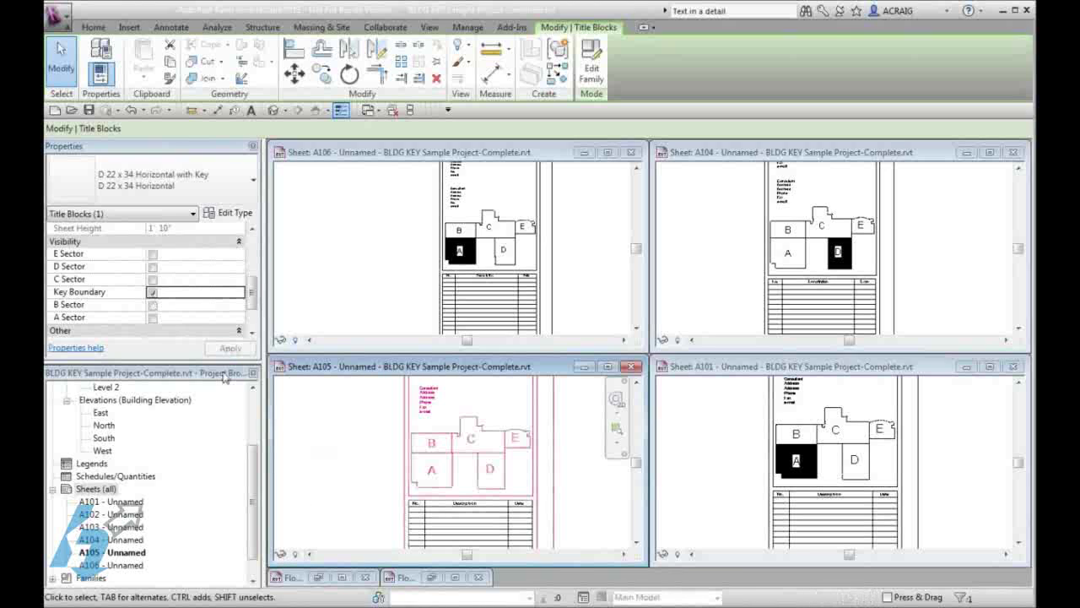